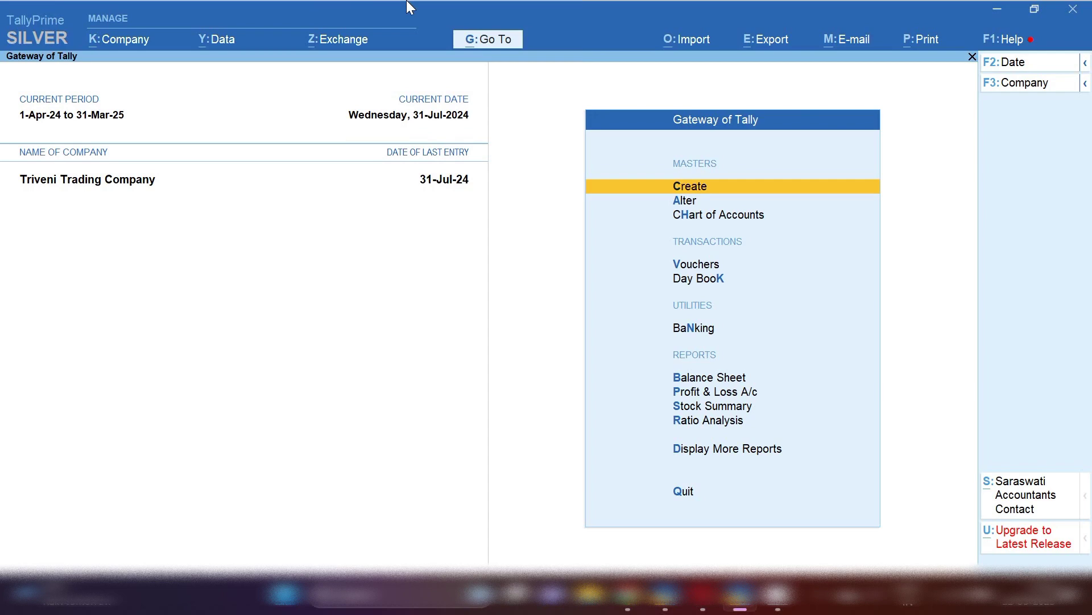
# Open a new Sales voucher of type Tax Invoice, numbered TTC/23-24/1
pyautogui.press('v')
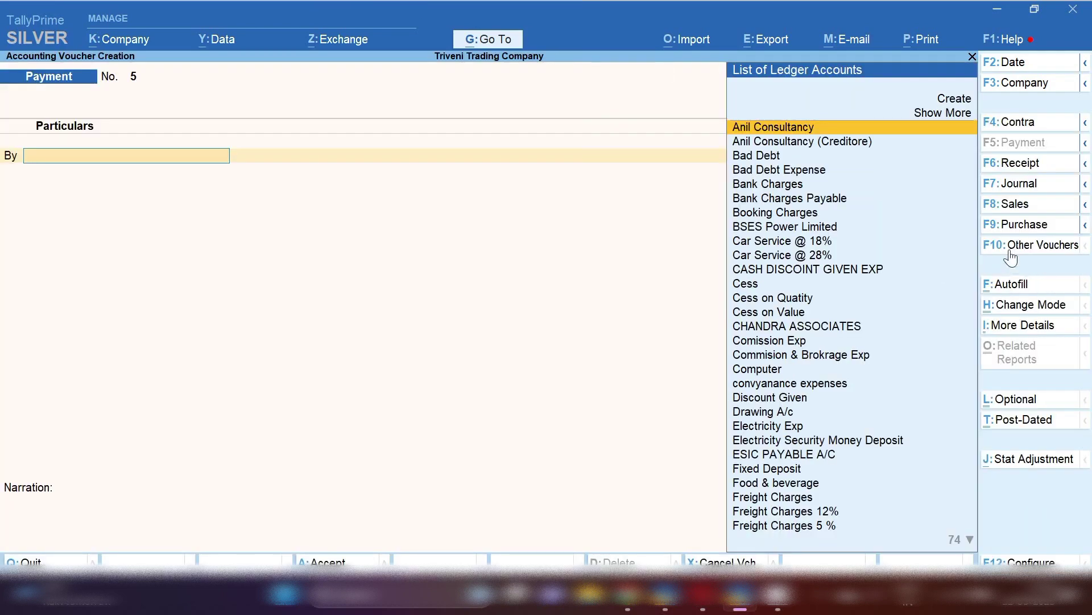
pyautogui.click(1015, 206)
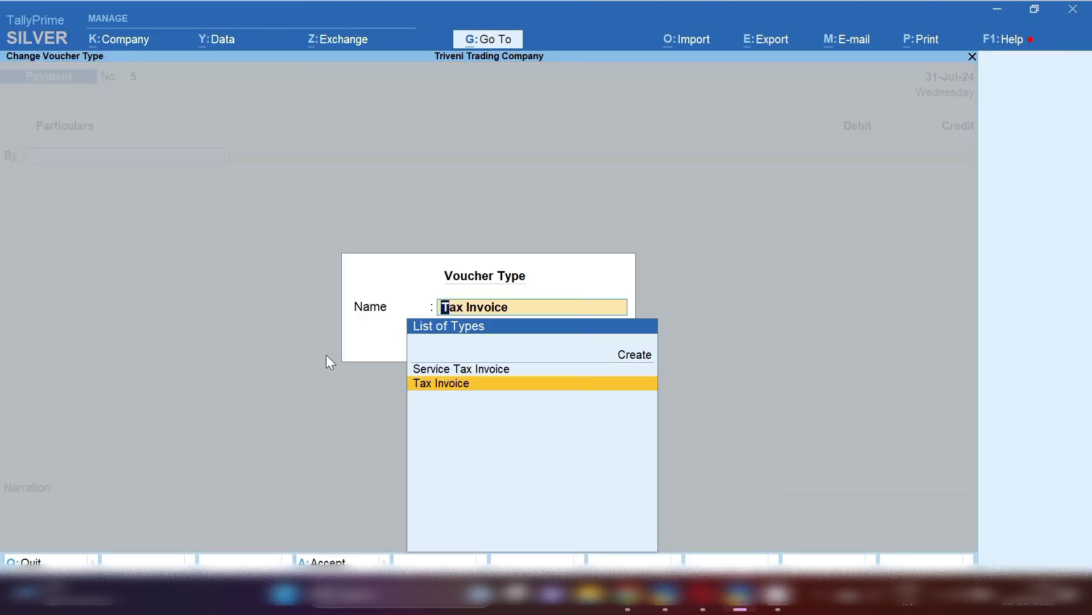
pyautogui.press('Return')
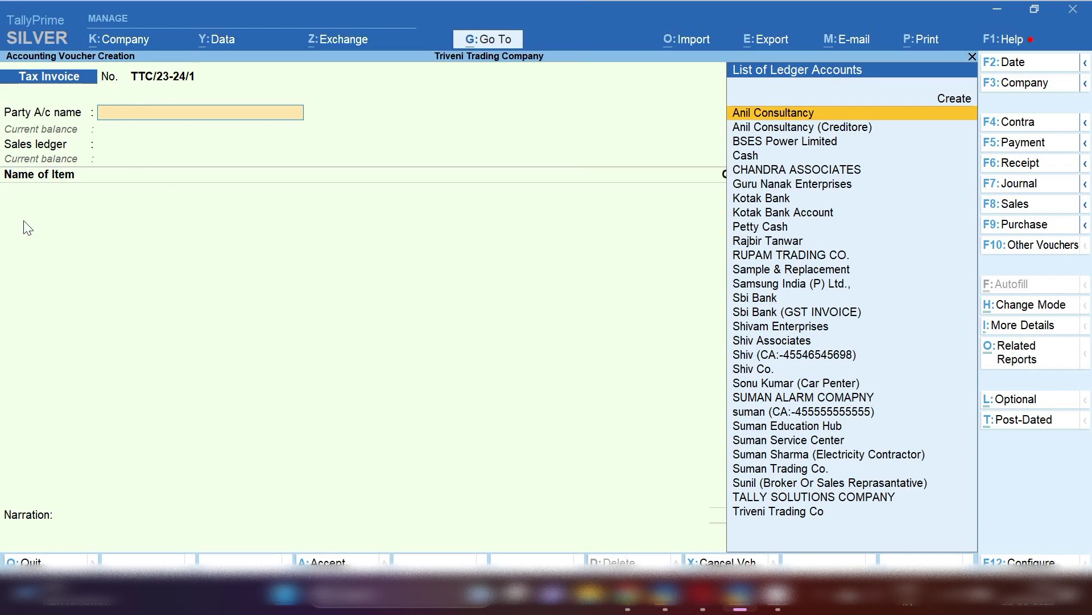
# Switch the invoice entry mode to Accounting Invoice
pyautogui.click(1037, 306)
pyautogui.press('Down')
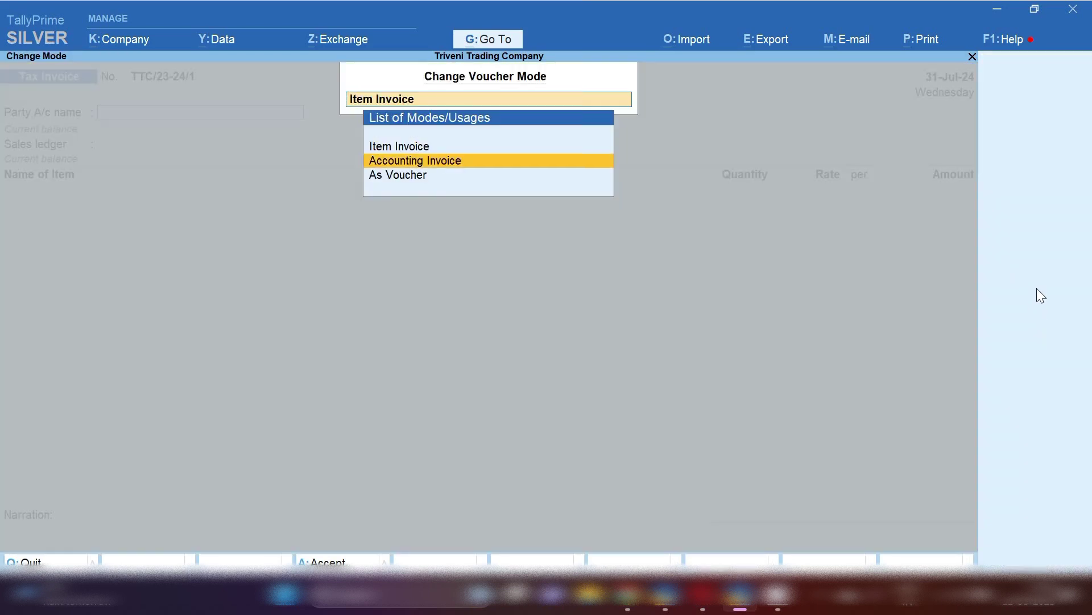
pyautogui.press('Return')
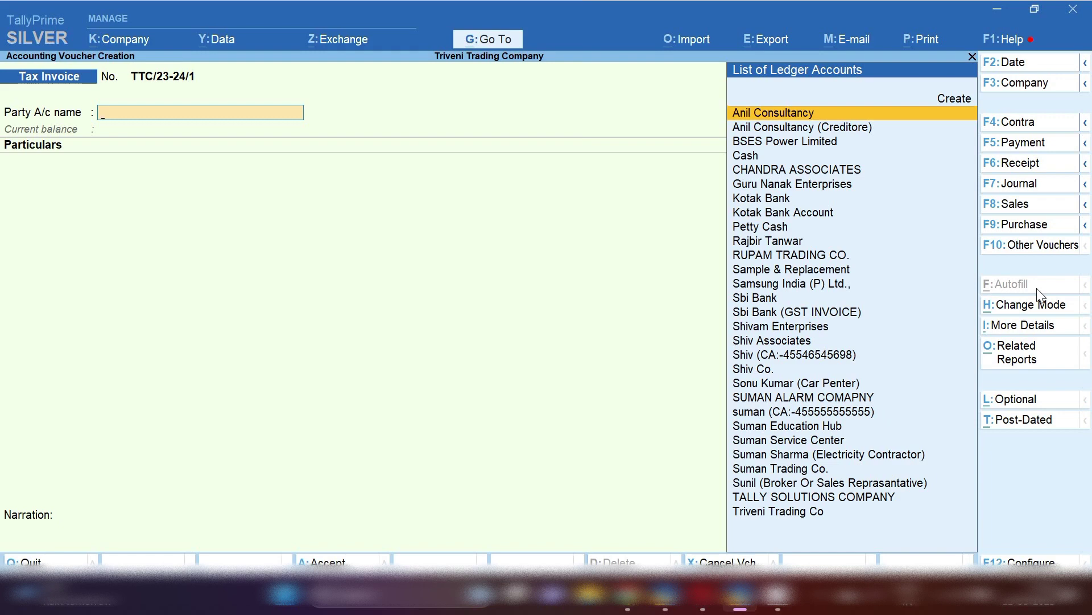
# Set the party account to Suman Education Hub
pyautogui.write('Sum')
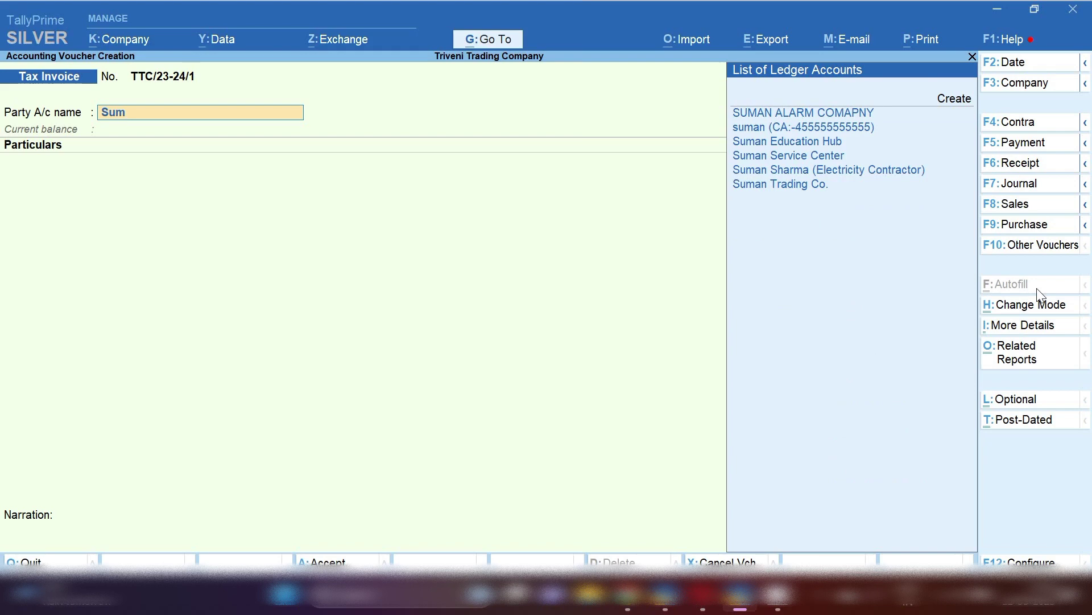
pyautogui.press('Down')
pyautogui.press('Down')
pyautogui.press('Down')
pyautogui.press('Down')
pyautogui.press('Down')
pyautogui.press('Up')
pyautogui.press('Up')
pyautogui.press('Up')
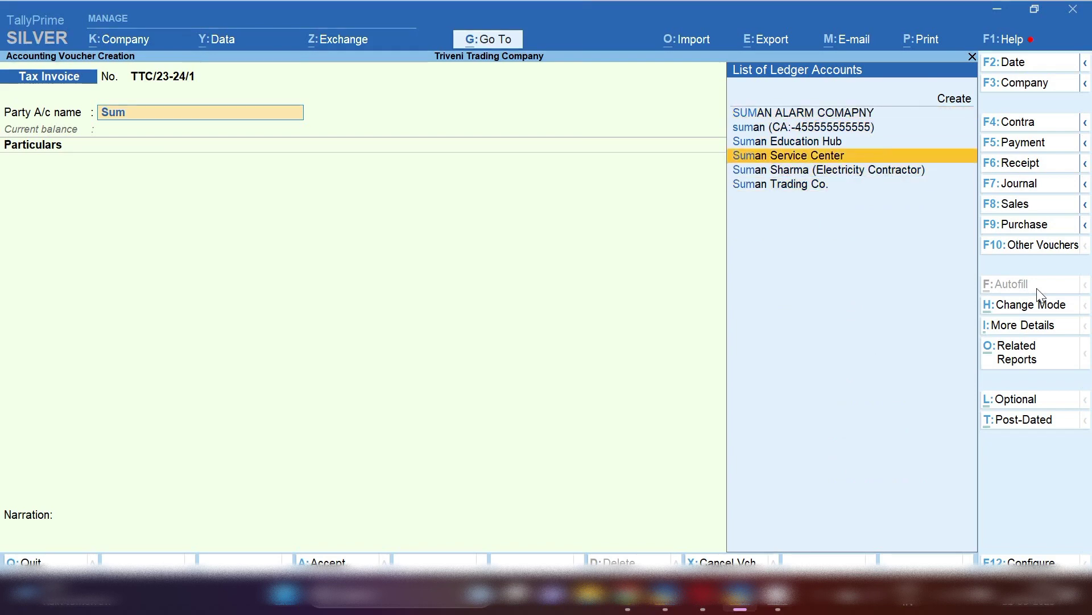
pyautogui.press('Return')
pyautogui.press('Return')
pyautogui.press('Return')
pyautogui.press('Return')
pyautogui.press('Return')
pyautogui.press('Return')
pyautogui.press('Return')
pyautogui.press('Return')
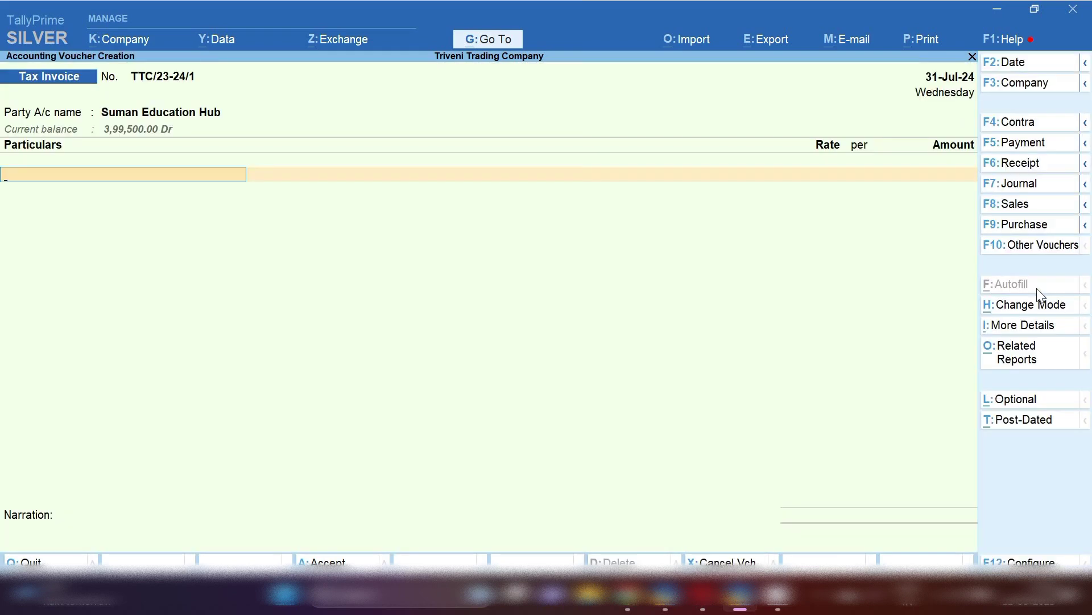
# Create a new ledger named Contract Service under Indirect Incomes from the invoice
pyautogui.hotkey('alt', 'c')
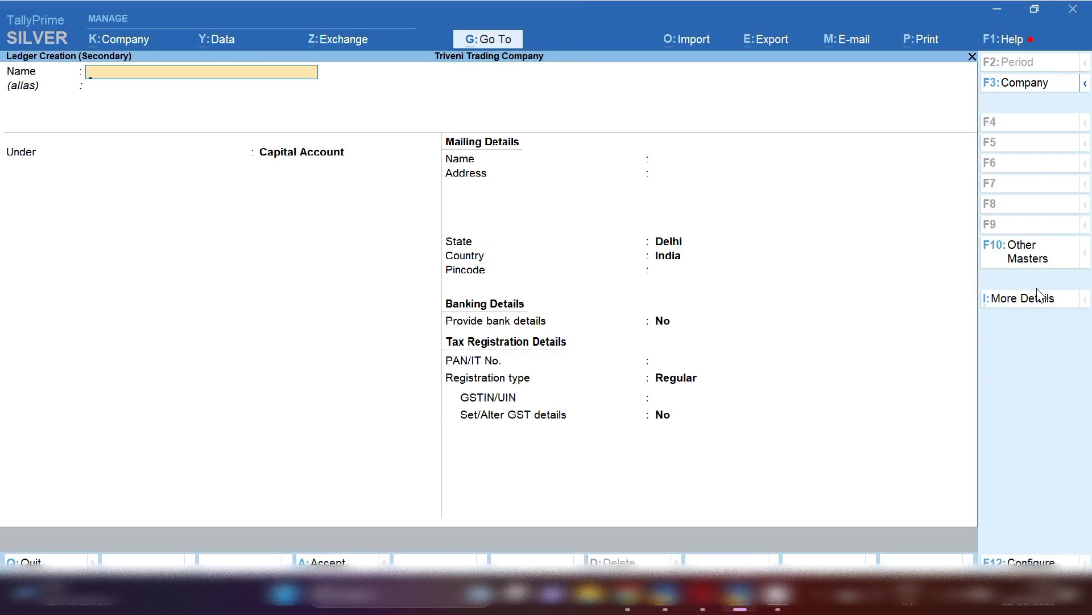
pyautogui.write('Contract Service')
pyautogui.press('Return')
pyautogui.press('Return')
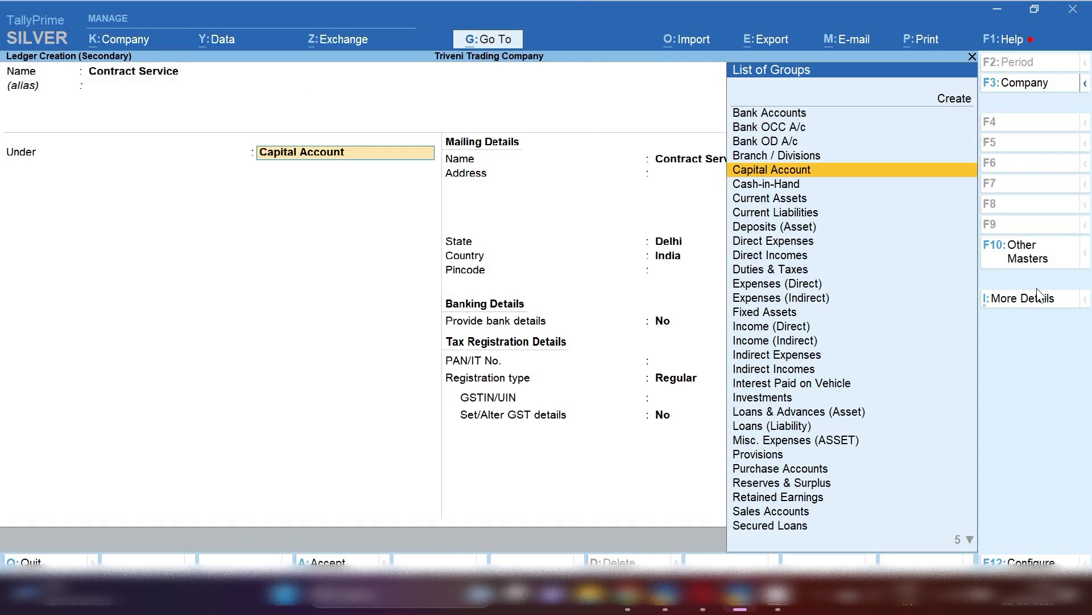
pyautogui.write('In')
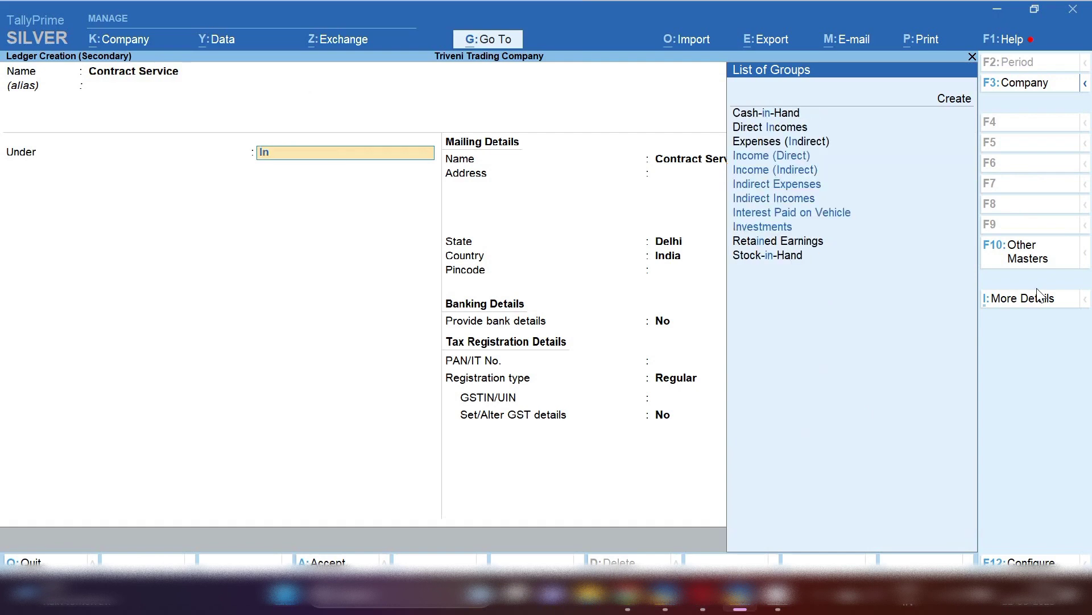
pyautogui.press('Down')
pyautogui.press('Down')
pyautogui.press('Down')
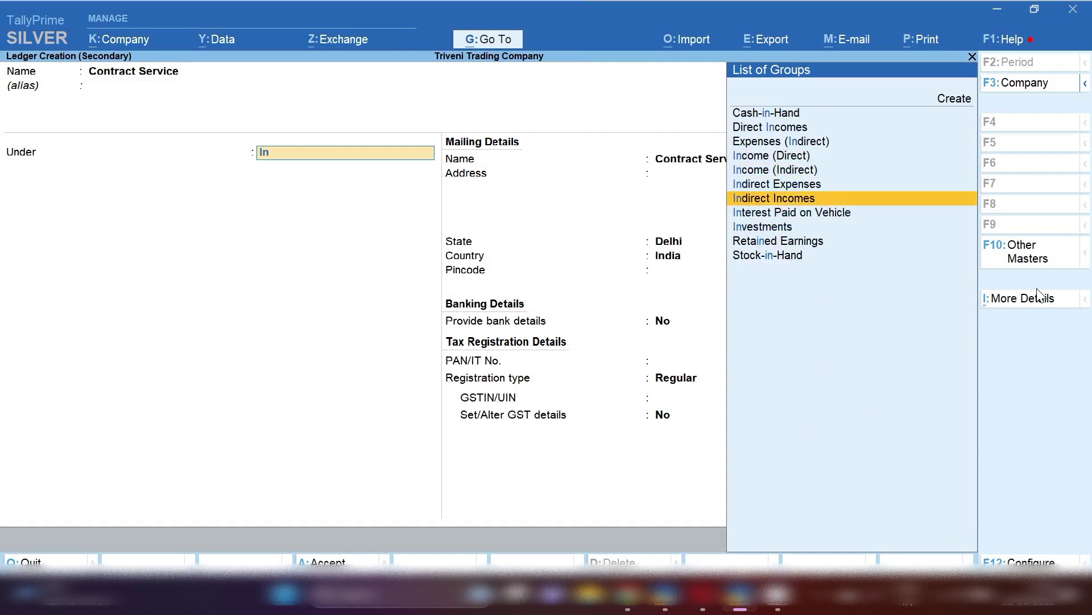
pyautogui.press('Return')
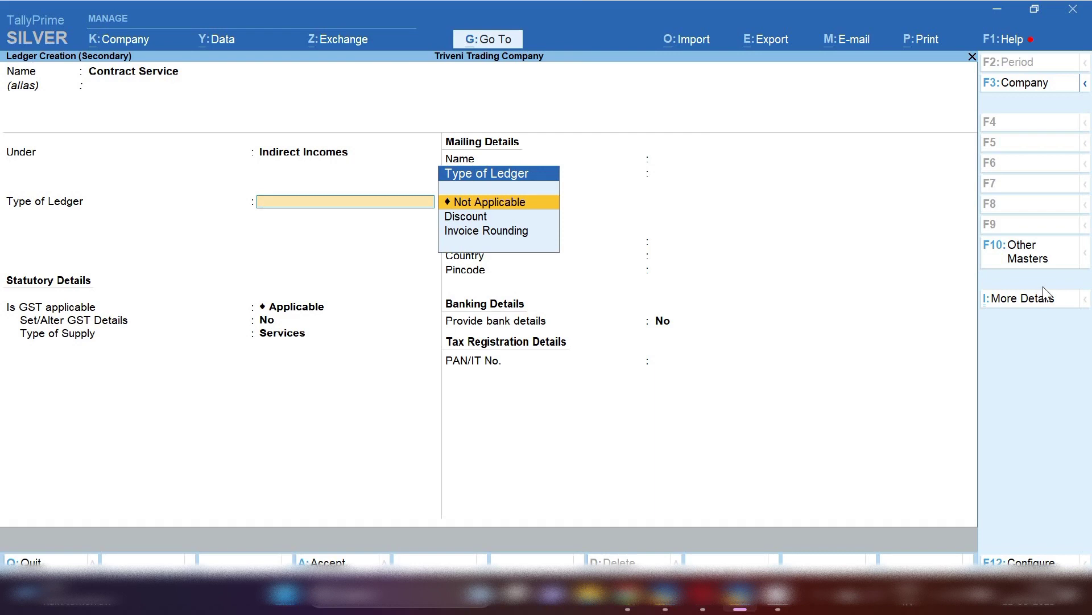
# Keep GST applicable for Contract Service and open its GST details
pyautogui.press('Return')
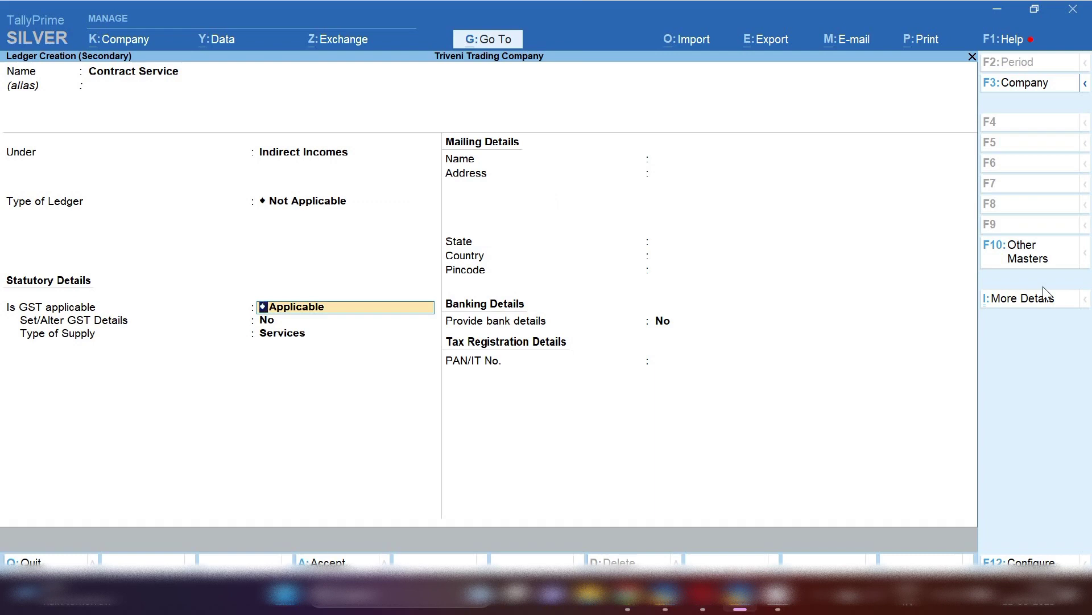
pyautogui.press('Return')
pyautogui.write('y')
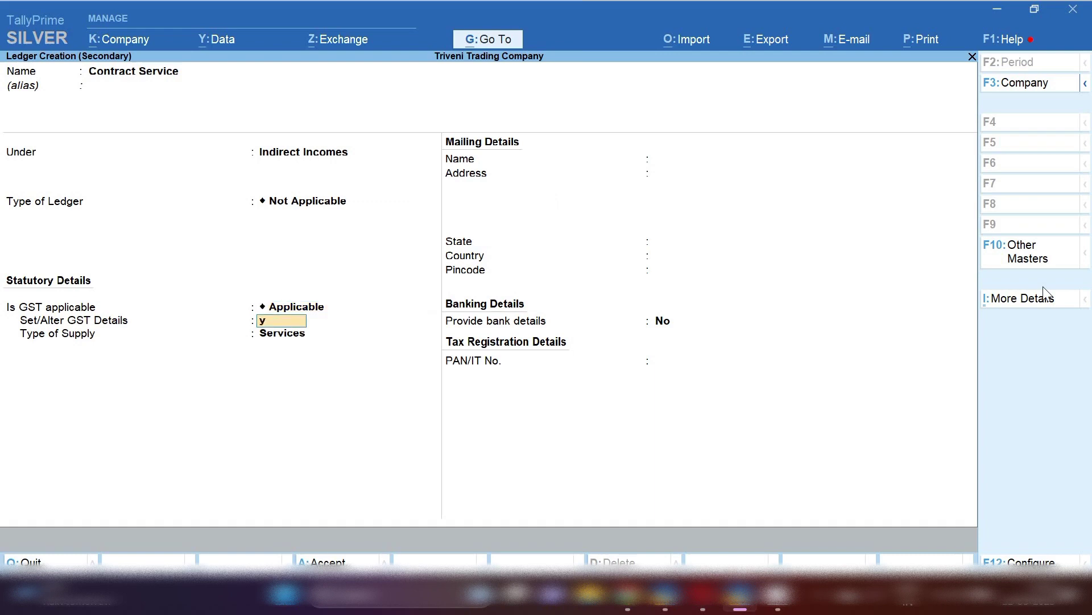
pyautogui.press('Return')
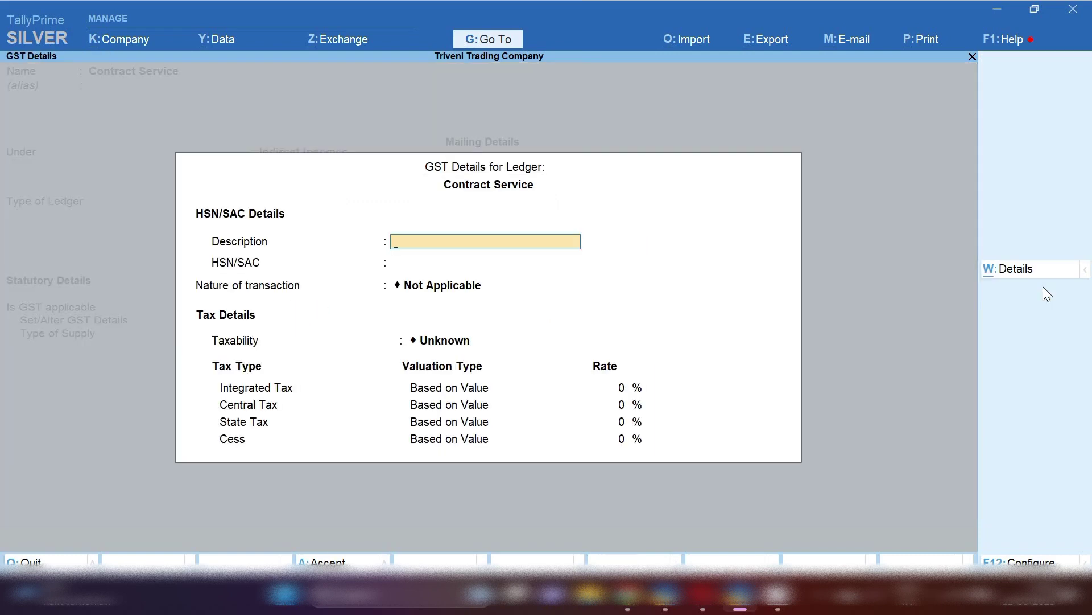
# Give Contract Service Sales Taxable nature, 18% GST rate, and Services supply type
pyautogui.press('Return')
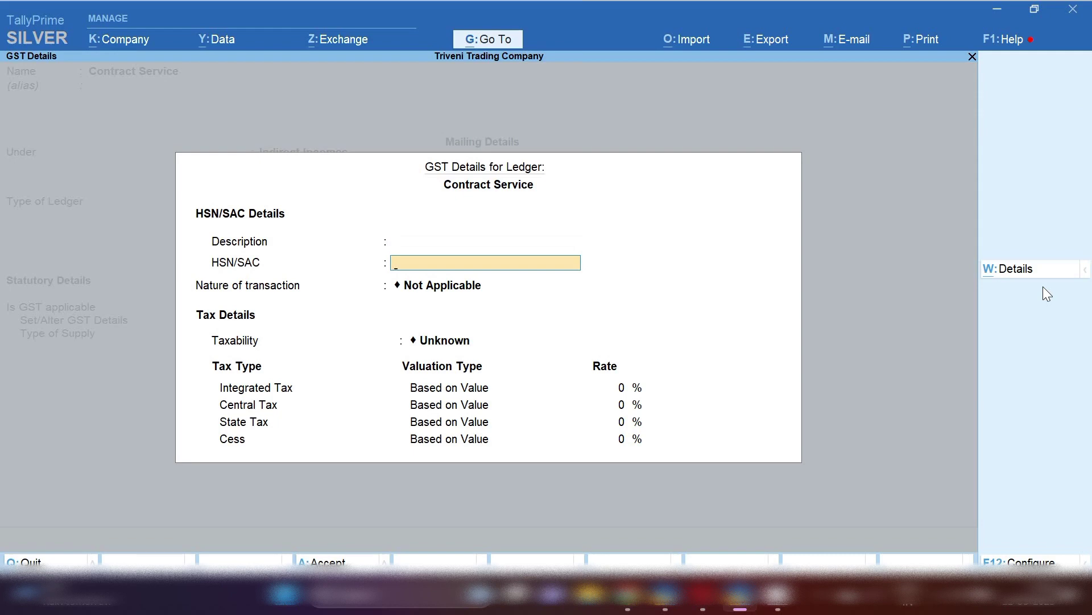
pyautogui.press('Return')
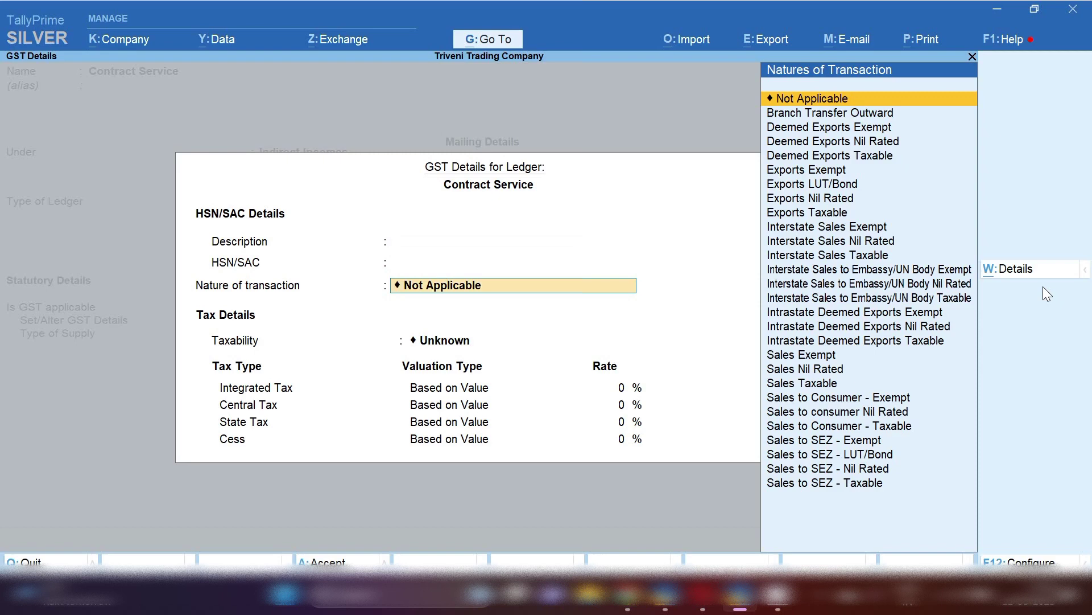
pyautogui.press('Down')
pyautogui.press('Down')
pyautogui.press('Down')
pyautogui.press('Down')
pyautogui.press('Down')
pyautogui.press('Down')
pyautogui.press('Down')
pyautogui.press('Down')
pyautogui.press('Down')
pyautogui.press('Down')
pyautogui.press('Down')
pyautogui.press('Down')
pyautogui.press('Down')
pyautogui.press('Down')
pyautogui.press('Down')
pyautogui.press('Down')
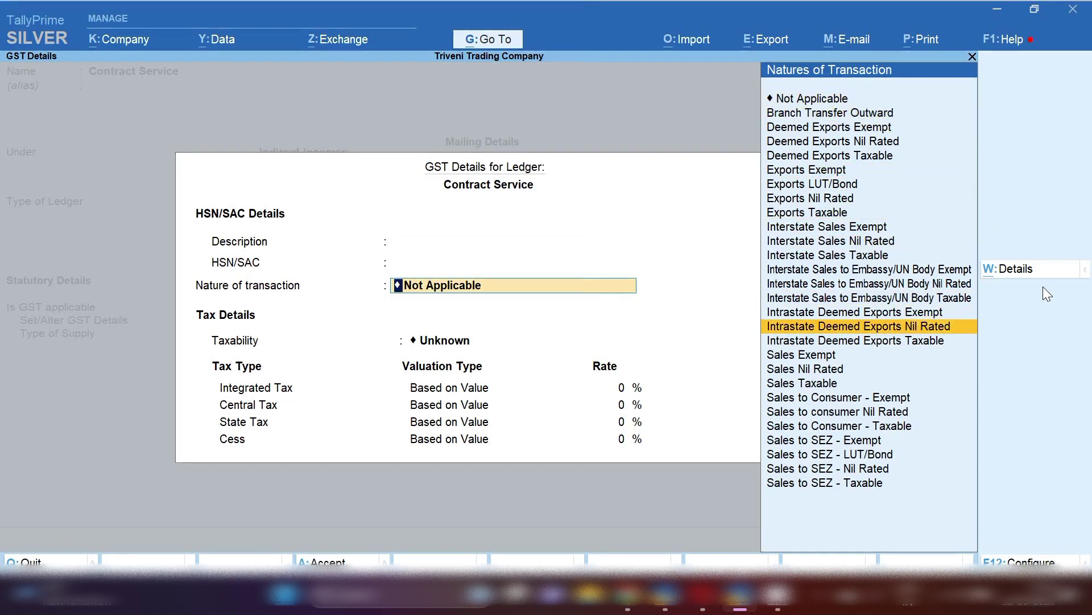
pyautogui.press('Down')
pyautogui.press('Down')
pyautogui.press('Down')
pyautogui.press('Down')
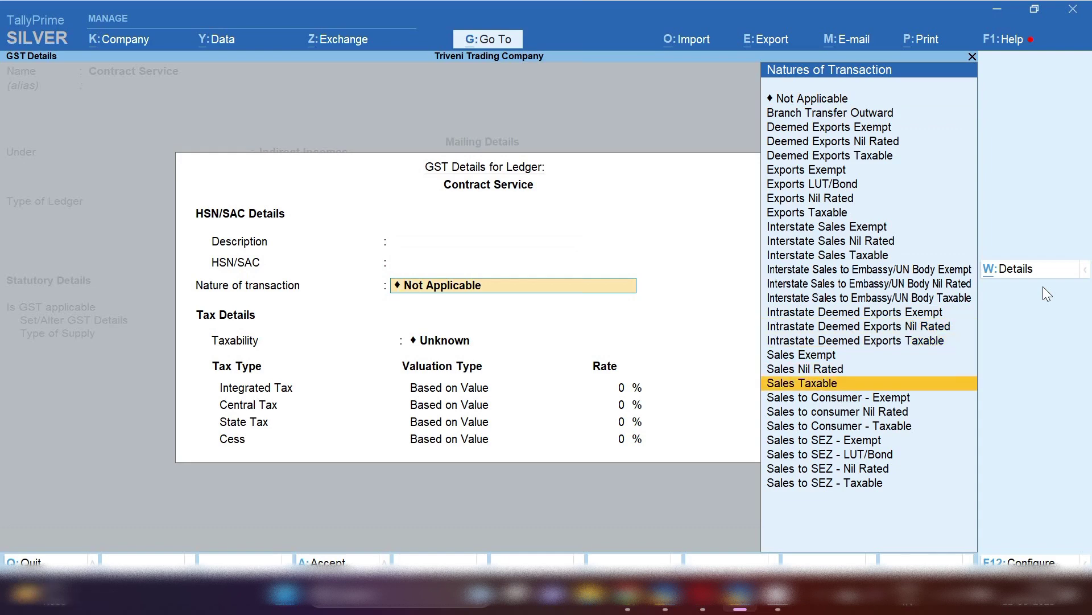
pyautogui.press('Return')
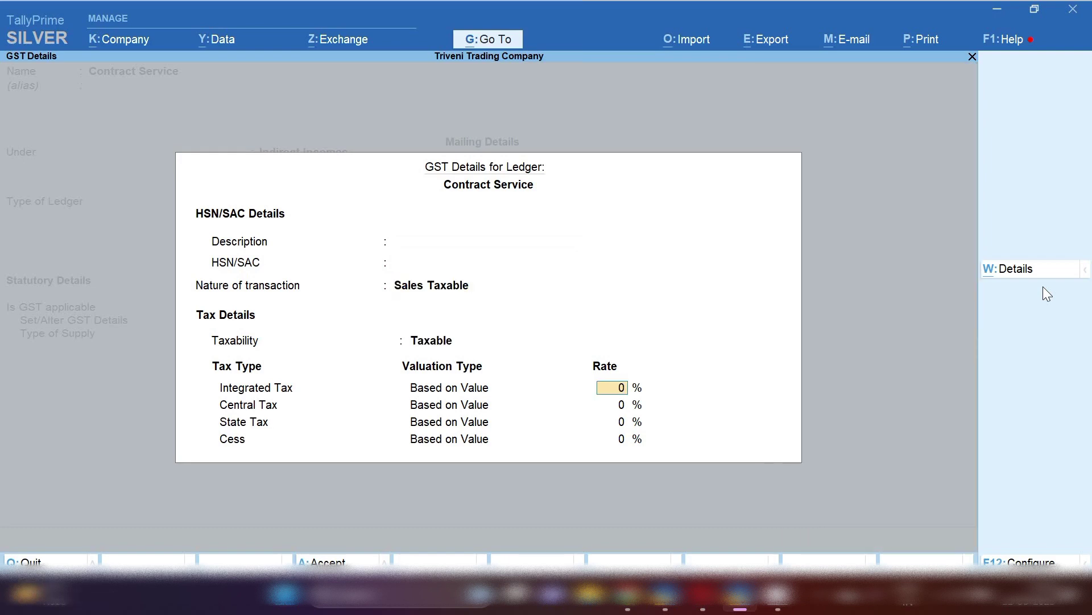
pyautogui.write('18')
pyautogui.press('Return')
pyautogui.press('Return')
pyautogui.press('Return')
pyautogui.press('Return')
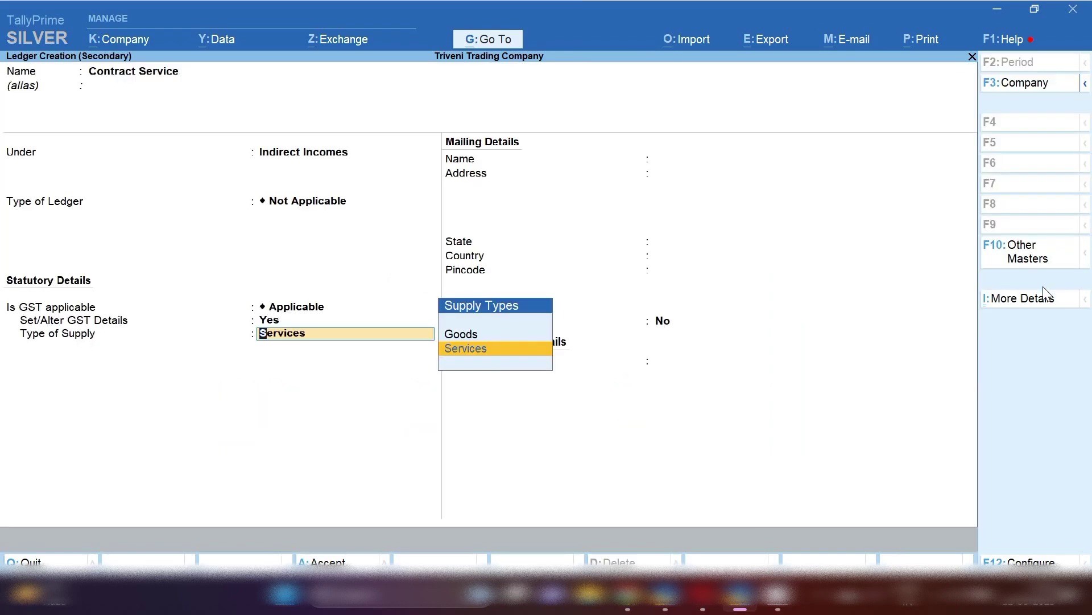
pyautogui.press('Return')
# Add Contract Service to the invoice, described 'Electcity Contract Work', for 1,00,000
pyautogui.press('Return')
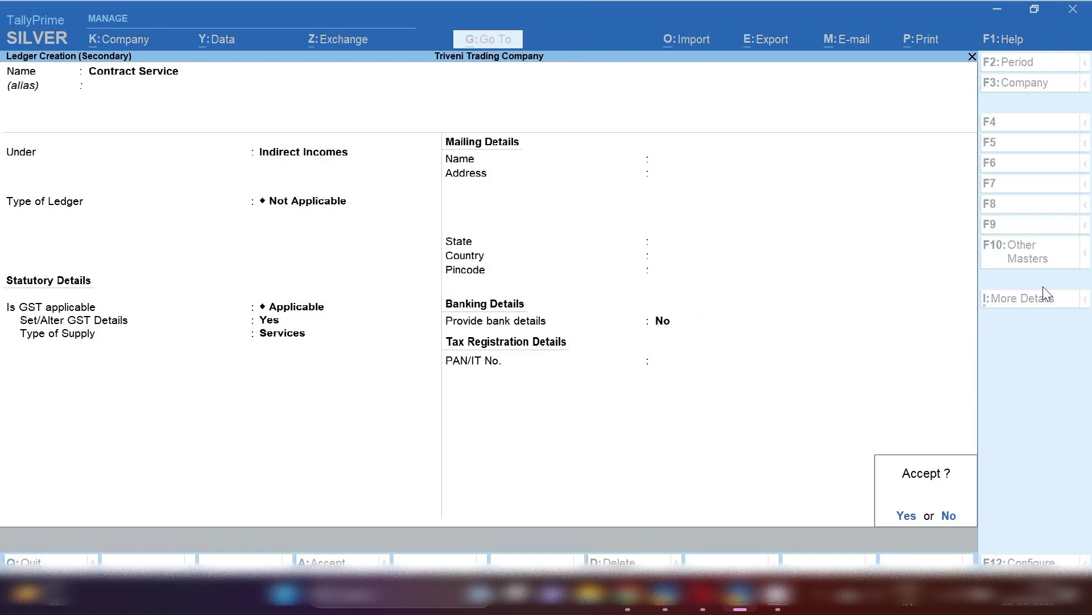
pyautogui.press('Return')
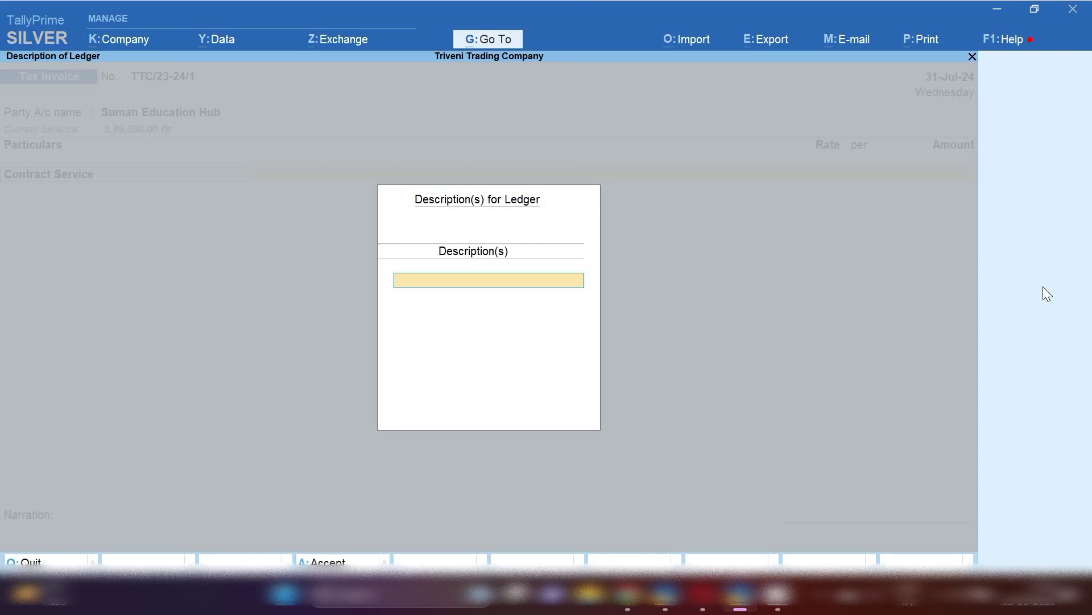
pyautogui.write('Ele')
pyautogui.write('ctvirity')
pyautogui.press('BackSpace')
pyautogui.press('BackSpace')
pyautogui.press('BackSpace')
pyautogui.press('BackSpace')
pyautogui.press('BackSpace')
pyautogui.write('city Contract Work')
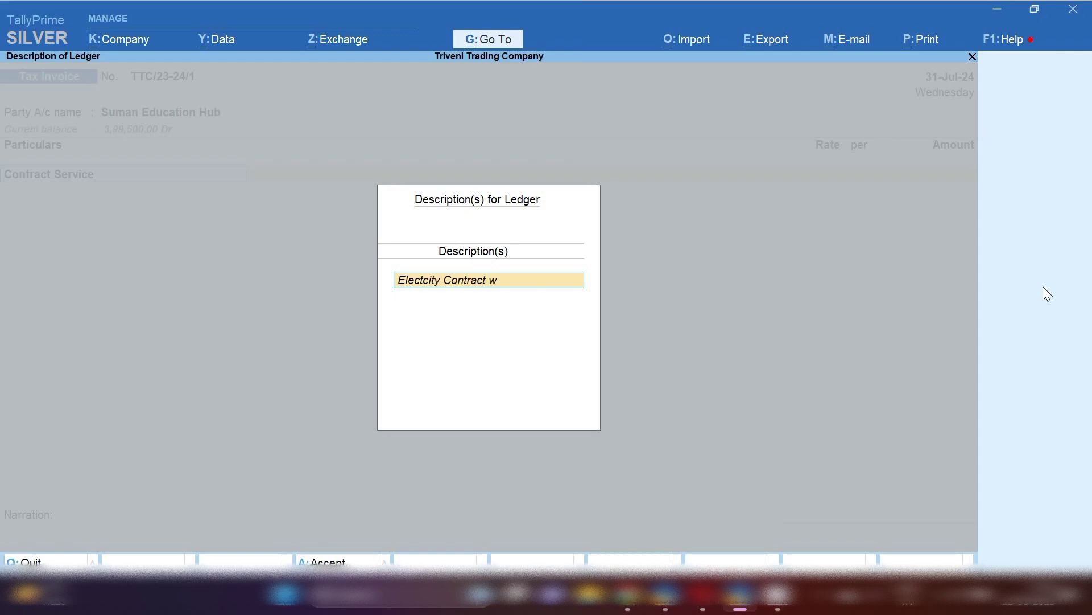
pyautogui.press('Return')
pyautogui.press('Return')
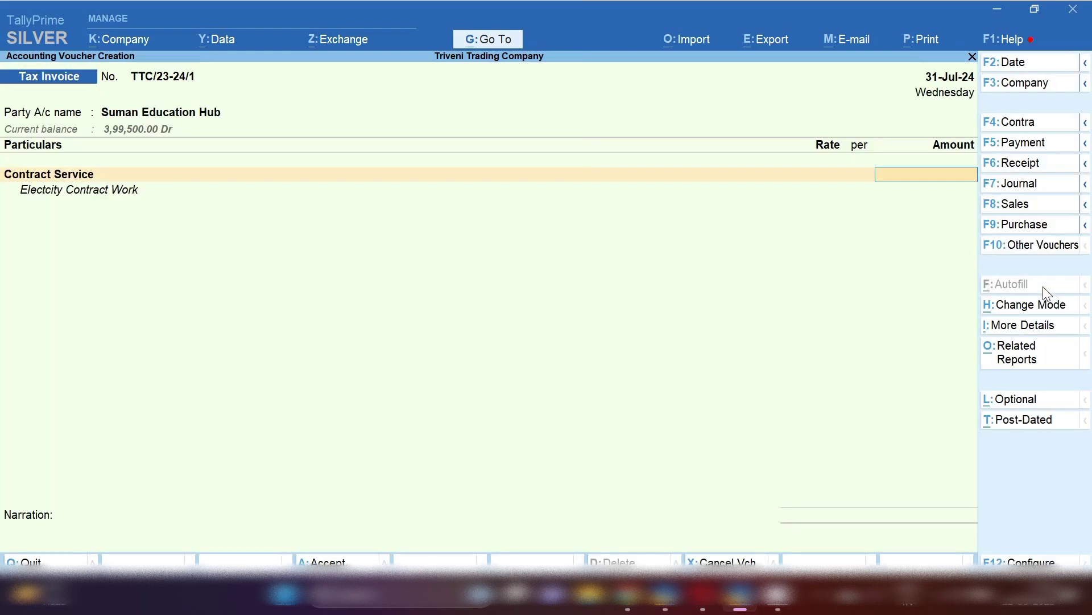
pyautogui.write('1,00,00')
pyautogui.write('0')
pyautogui.press('Return')
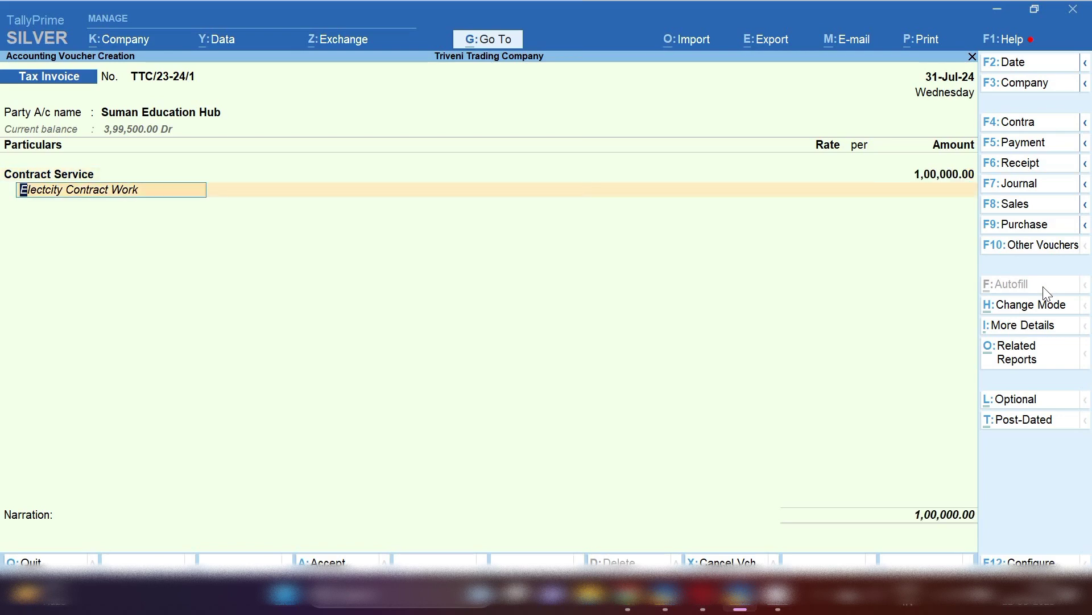
pyautogui.press('Return')
pyautogui.press('Return')
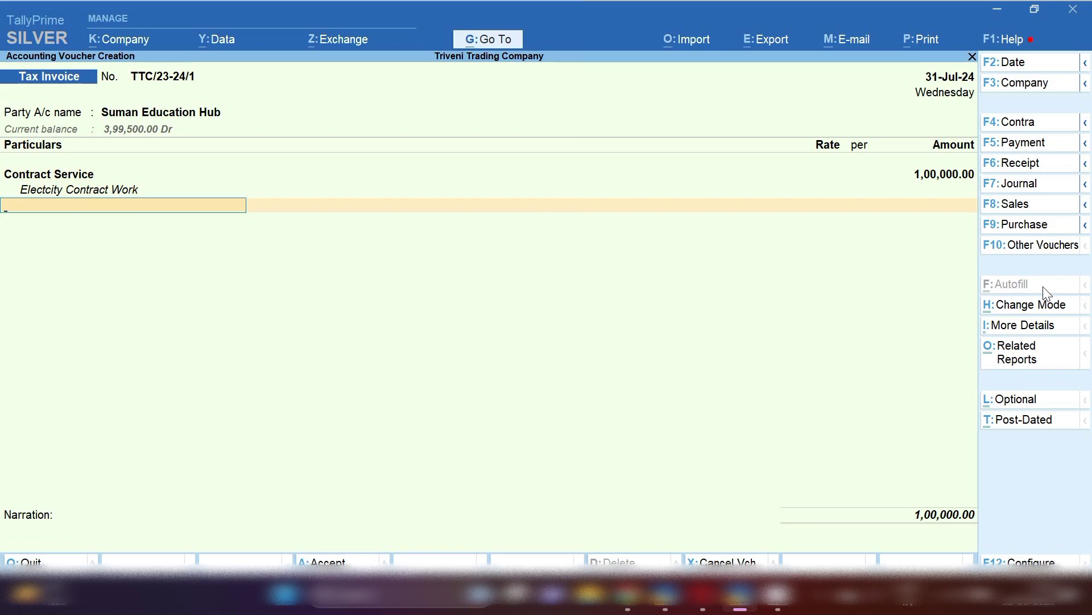
# Add Input Cgst and Input Sgst of 9,000 each and save the 1,18,000 invoice
pyautogui.write('Cgs')
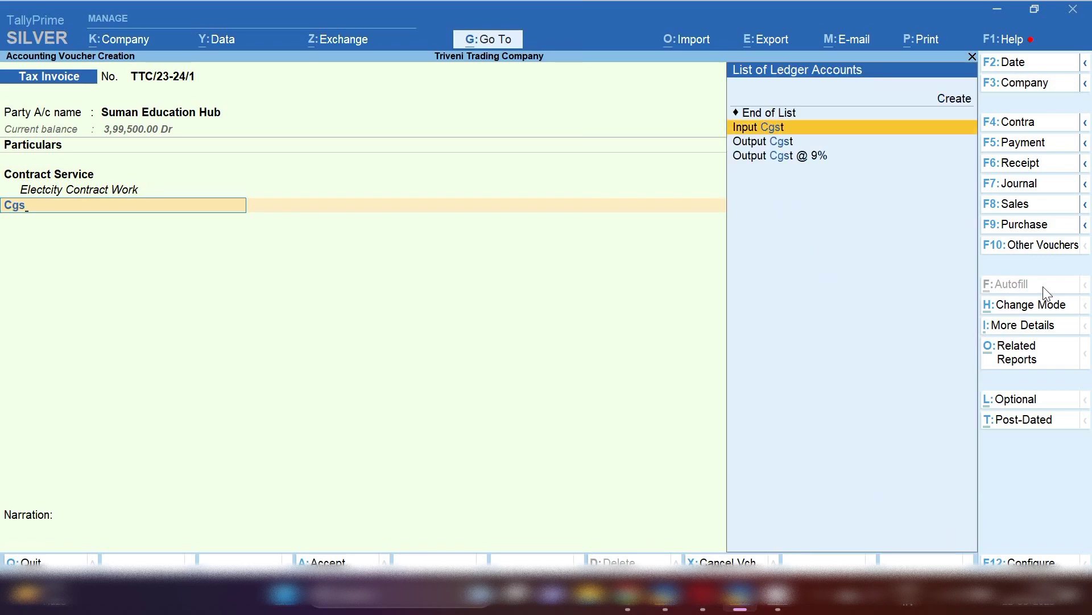
pyautogui.press('Return')
pyautogui.press('Return')
pyautogui.press('Return')
pyautogui.write('Sgs')
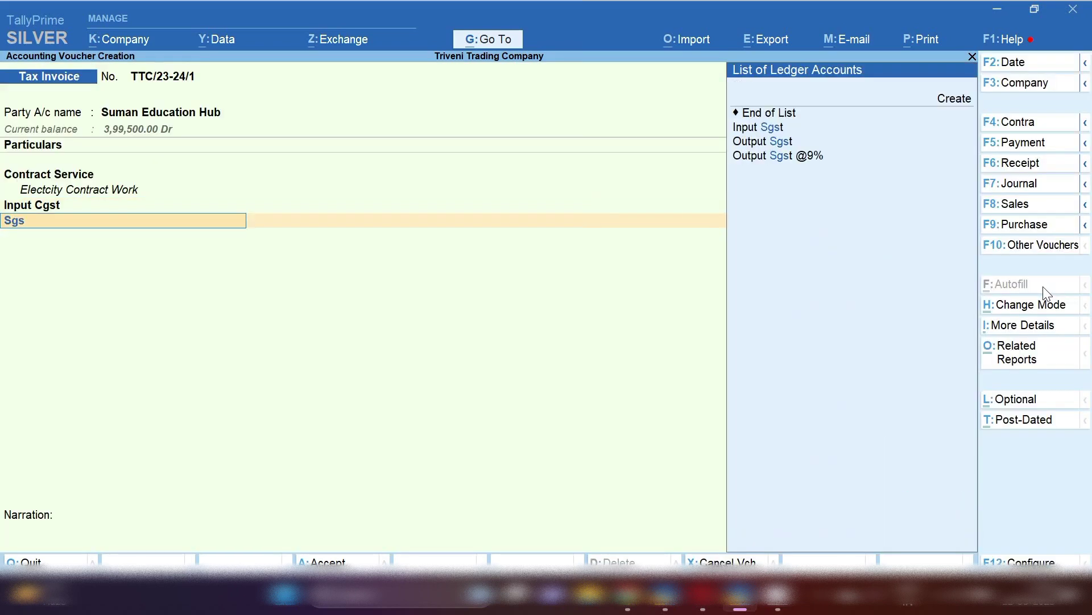
pyautogui.press('Return')
pyautogui.press('Return')
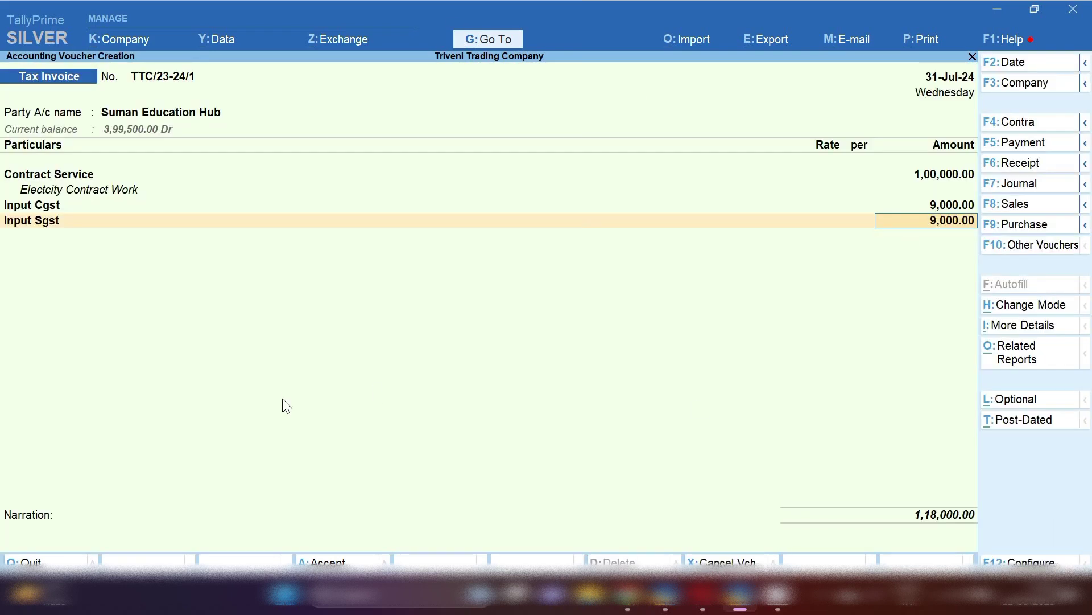
pyautogui.click(326, 562)
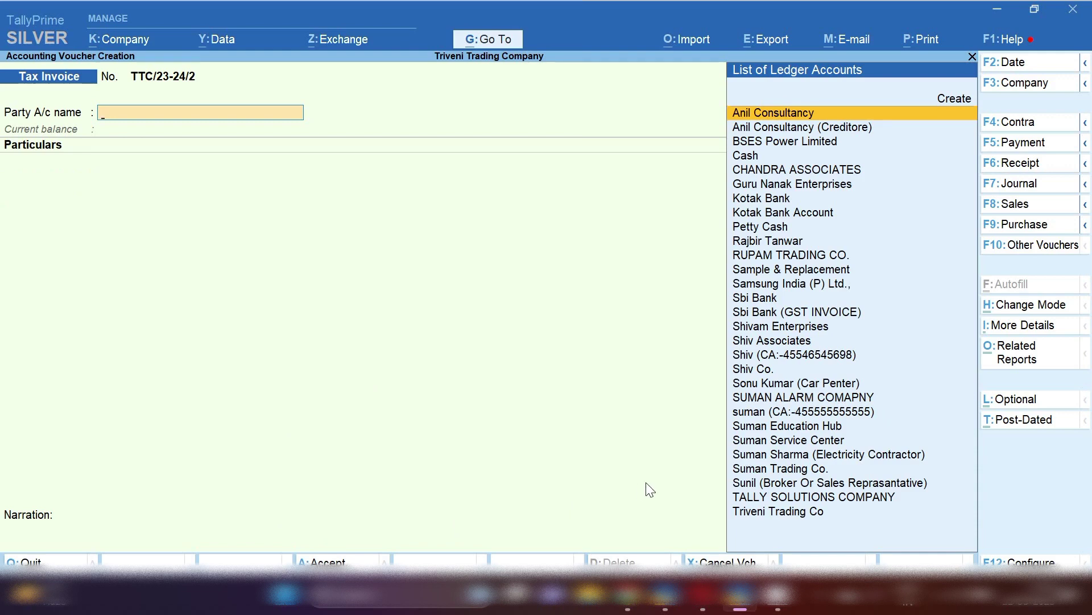
pyautogui.click(492, 38)
# Open the ledger vouchers report for Suman Education Hub
pyautogui.press('Down')
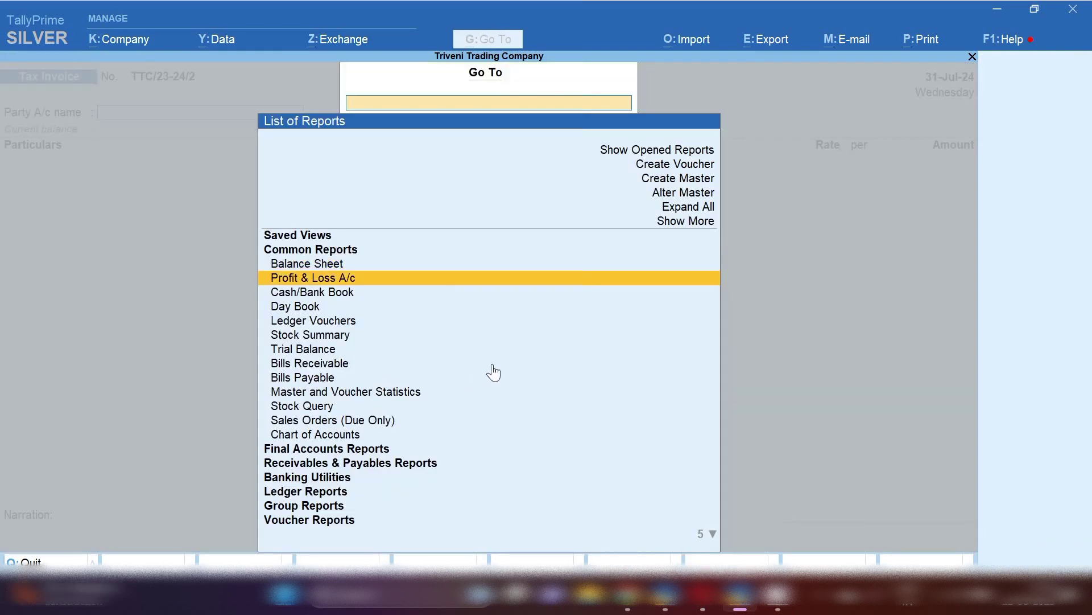
pyautogui.press('Down')
pyautogui.press('Down')
pyautogui.press('Down')
pyautogui.press('Down')
pyautogui.press('Down')
pyautogui.press('Down')
pyautogui.press('Down')
pyautogui.press('Down')
pyautogui.press('Down')
pyautogui.press('Down')
pyautogui.press('Down')
pyautogui.press('Down')
pyautogui.press('Down')
pyautogui.press('Down')
pyautogui.press('Down')
pyautogui.press('Return')
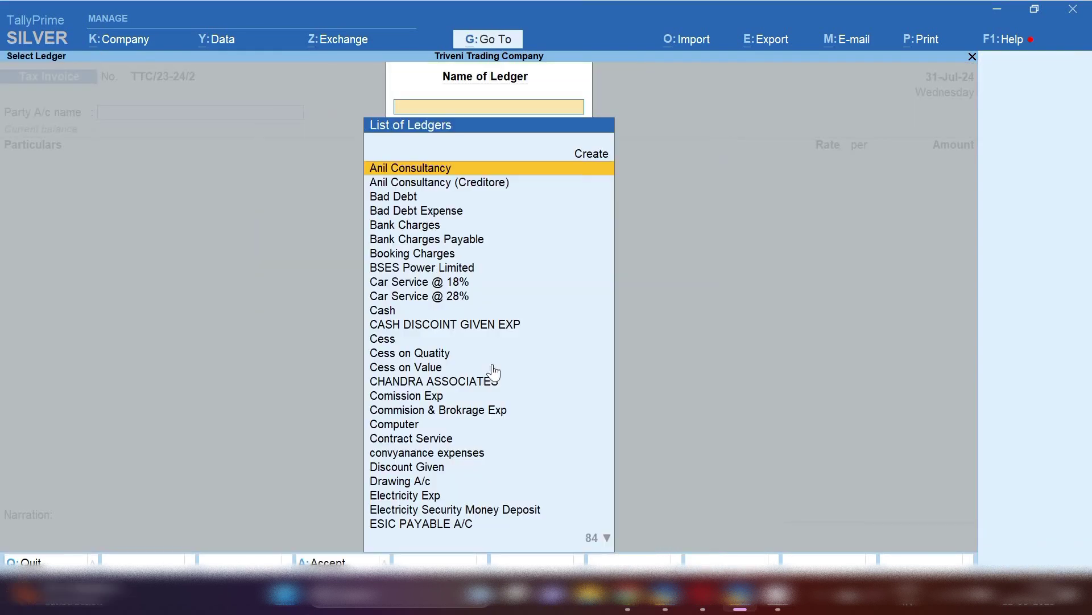
pyautogui.write('Suman')
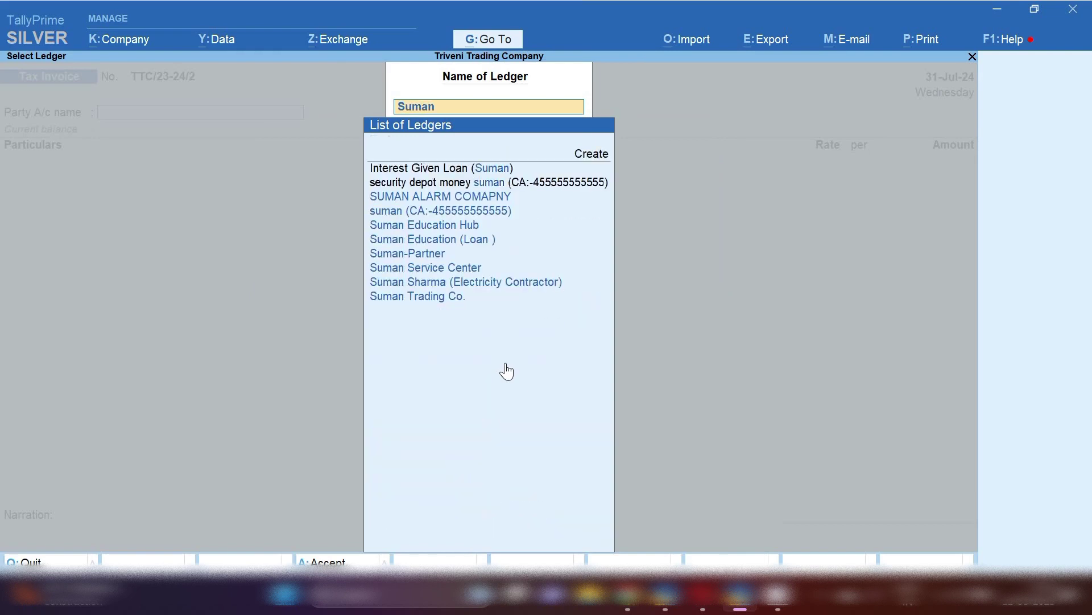
pyautogui.press('Down')
pyautogui.press('Down')
pyautogui.press('Return')
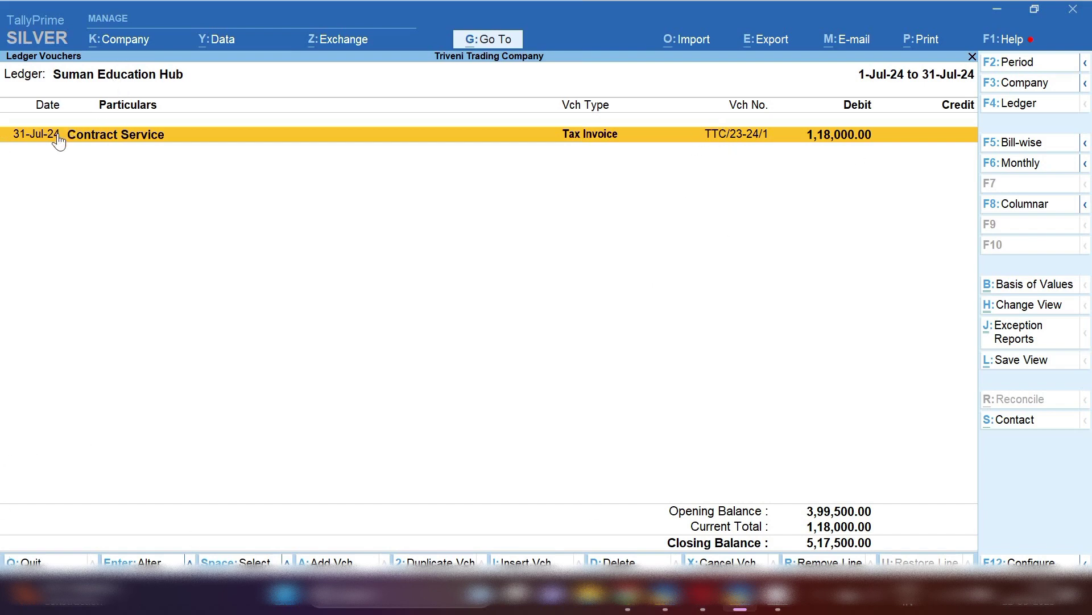
# Close the report and quit the unsaved blank invoice
pyautogui.press('Escape')
pyautogui.press('Escape')
pyautogui.press('v')
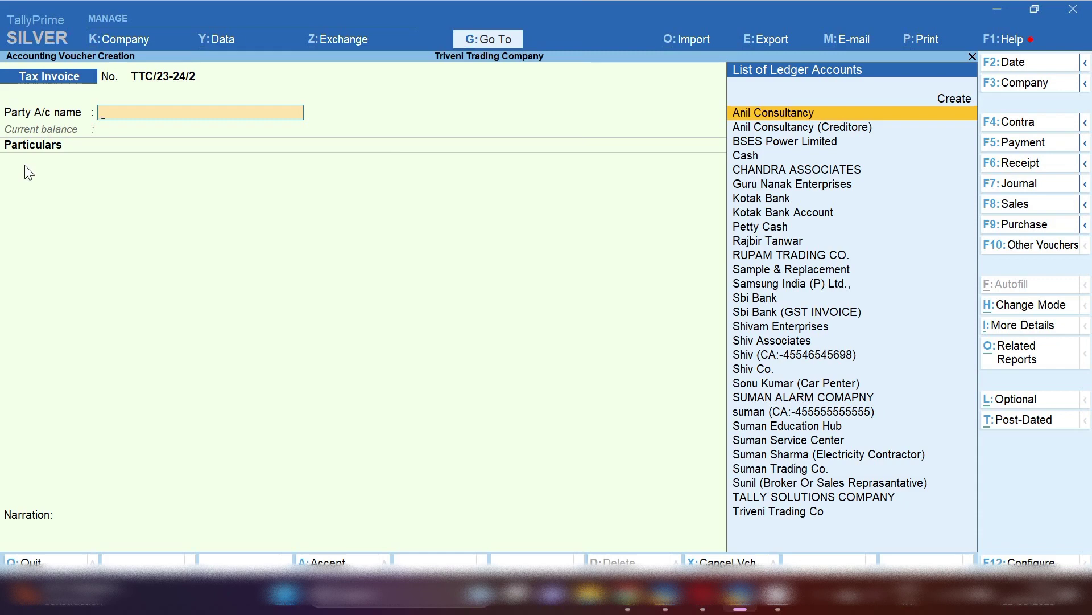
pyautogui.press('Escape')
pyautogui.press('y')
# Change the period to start 1-4-2023 and reopen Suman Education Hub's ledger
pyautogui.hotkey('alt', 'F2')
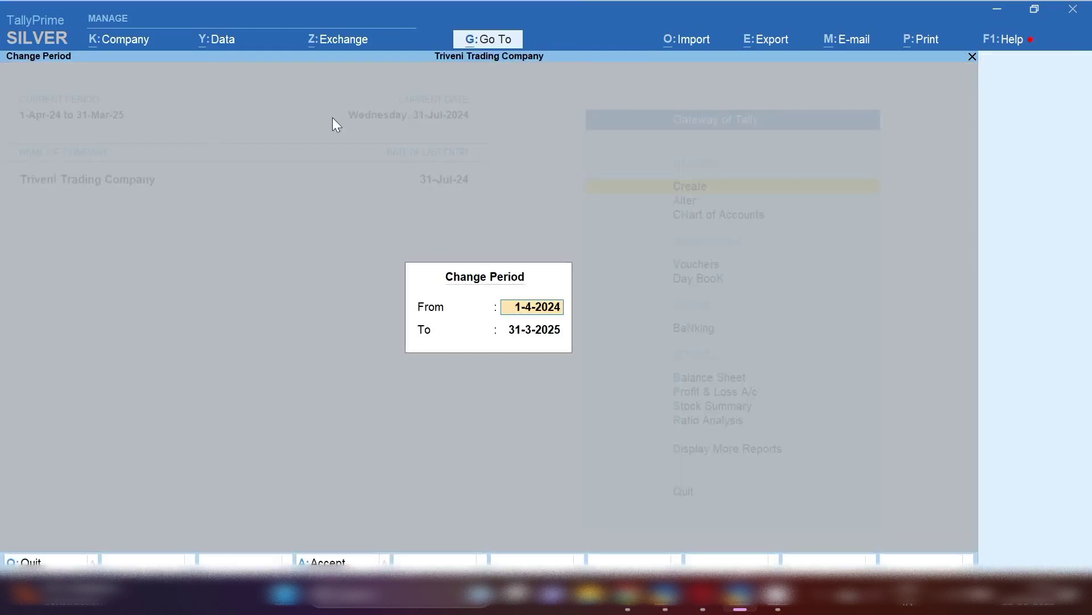
pyautogui.press('BackSpace')
pyautogui.write('3')
pyautogui.press('Return')
pyautogui.press('Return')
pyautogui.write('dal')
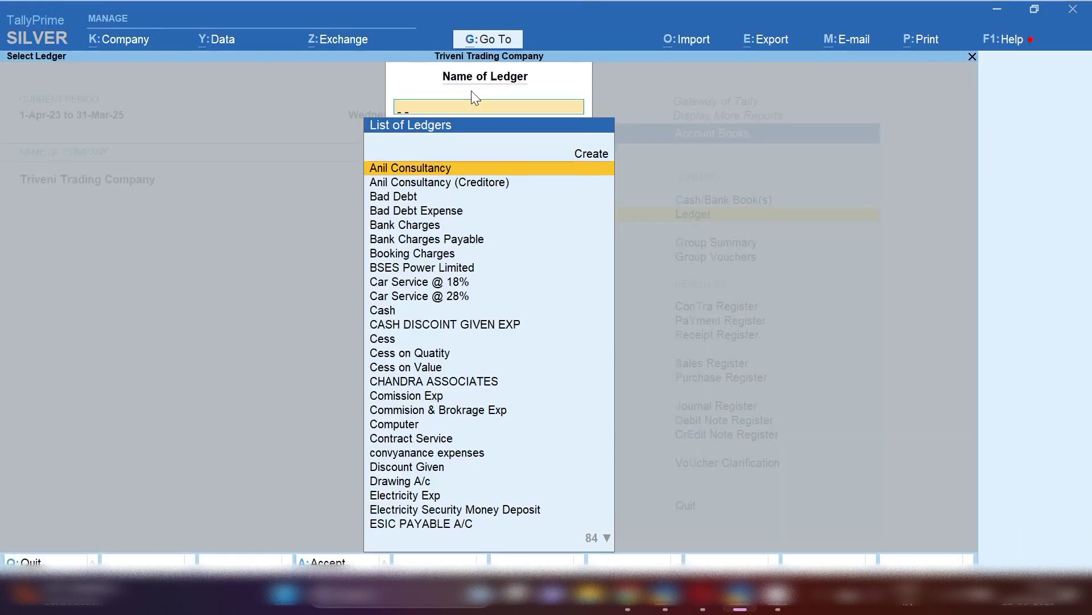
pyautogui.write('Suman')
pyautogui.press('Down')
pyautogui.press('Down')
# Change the Contract Service invoice date to 21-Aug-23 and save it
pyautogui.press('Return')
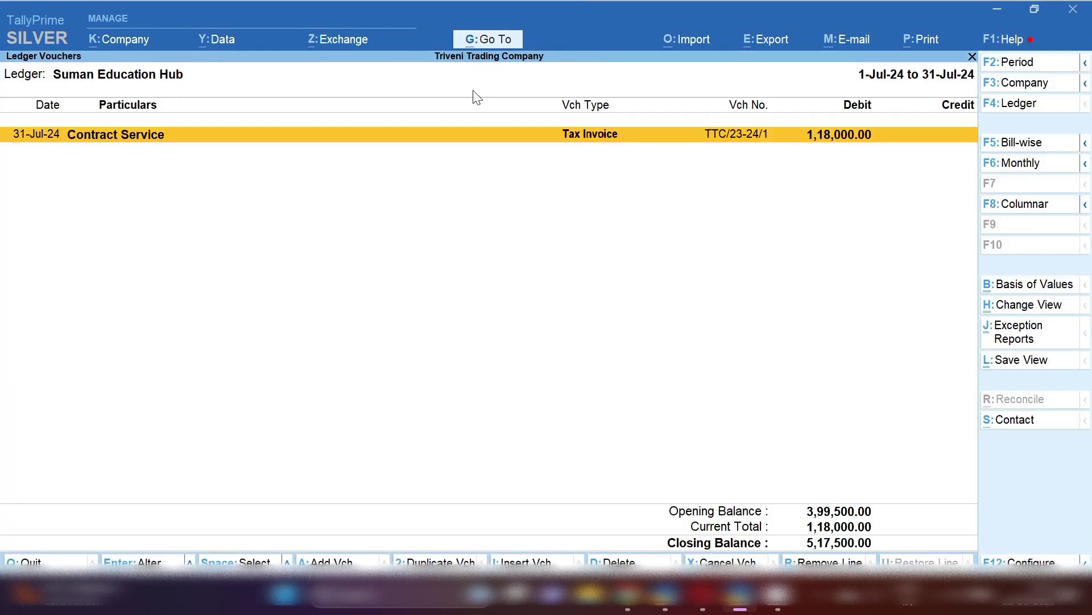
pyautogui.press('Return')
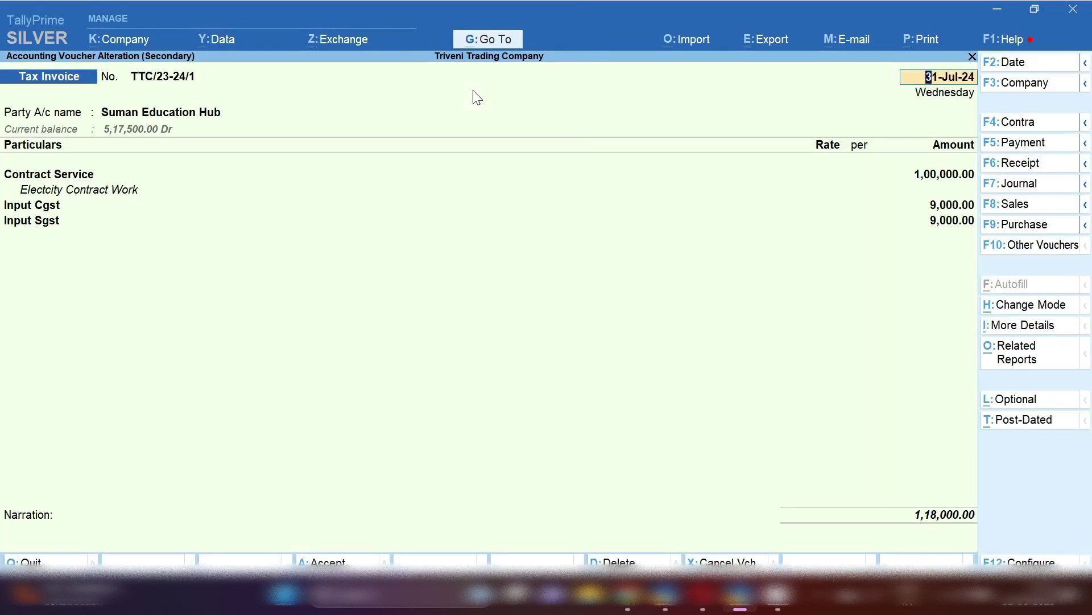
pyautogui.press('F2')
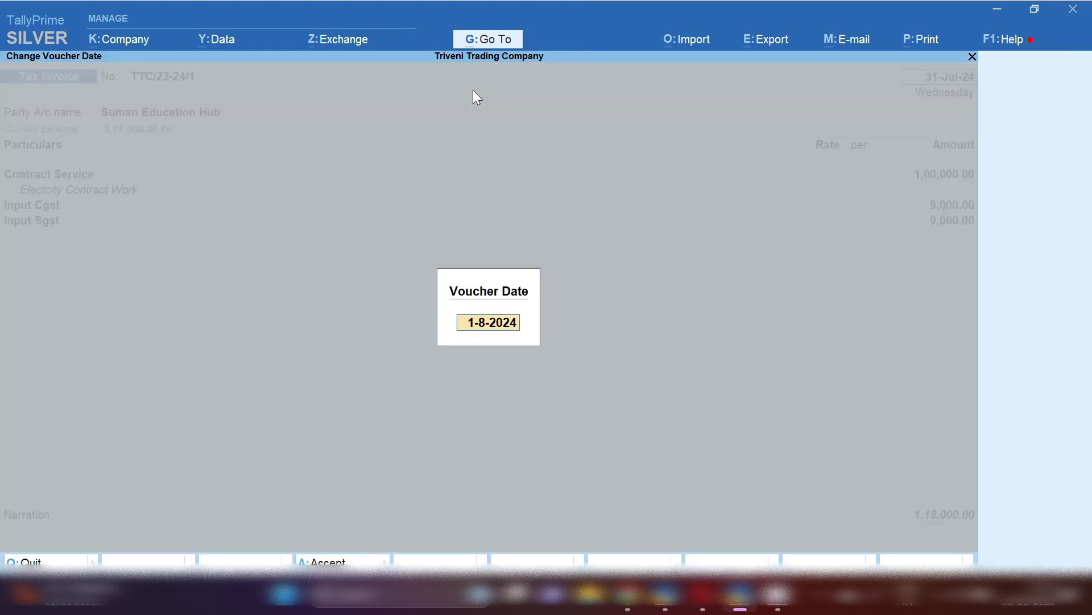
pyautogui.write('21.8.23')
pyautogui.press('Return')
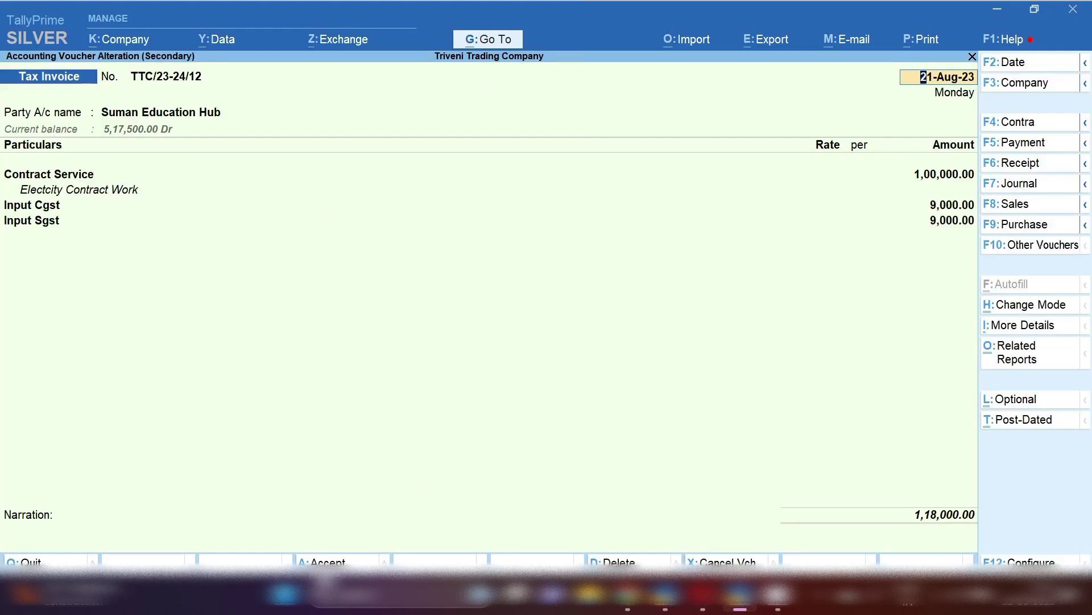
pyautogui.hotkey('ctrl', 'a')
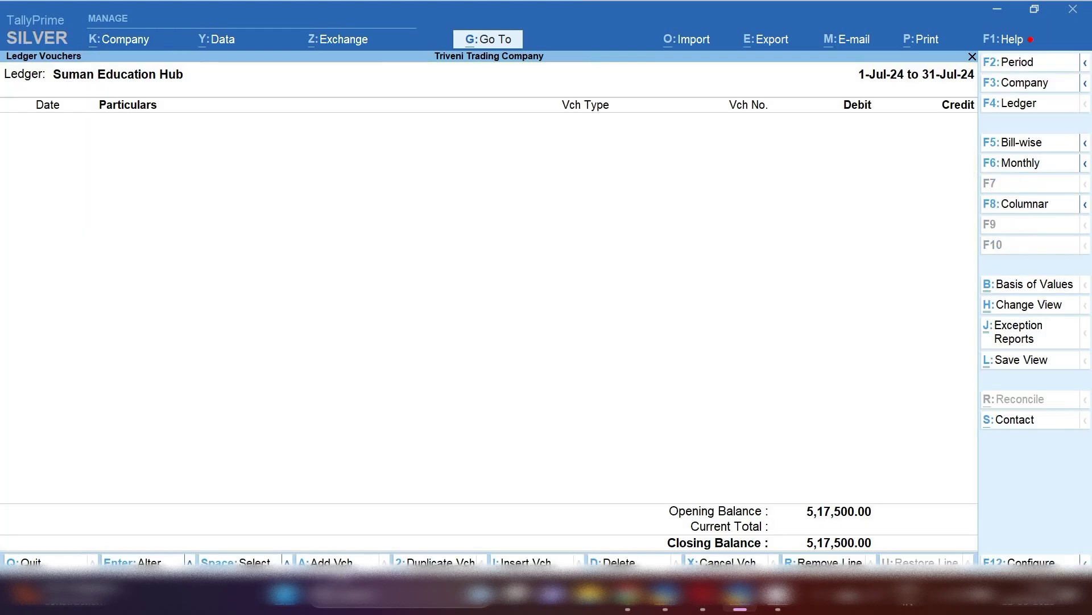
# Reopen Suman Education Hub's ledger from 1-Apr-23 and open the 21-Aug-23 invoice for alteration
pyautogui.press('Escape')
pyautogui.press('Return')
pyautogui.press('F2')
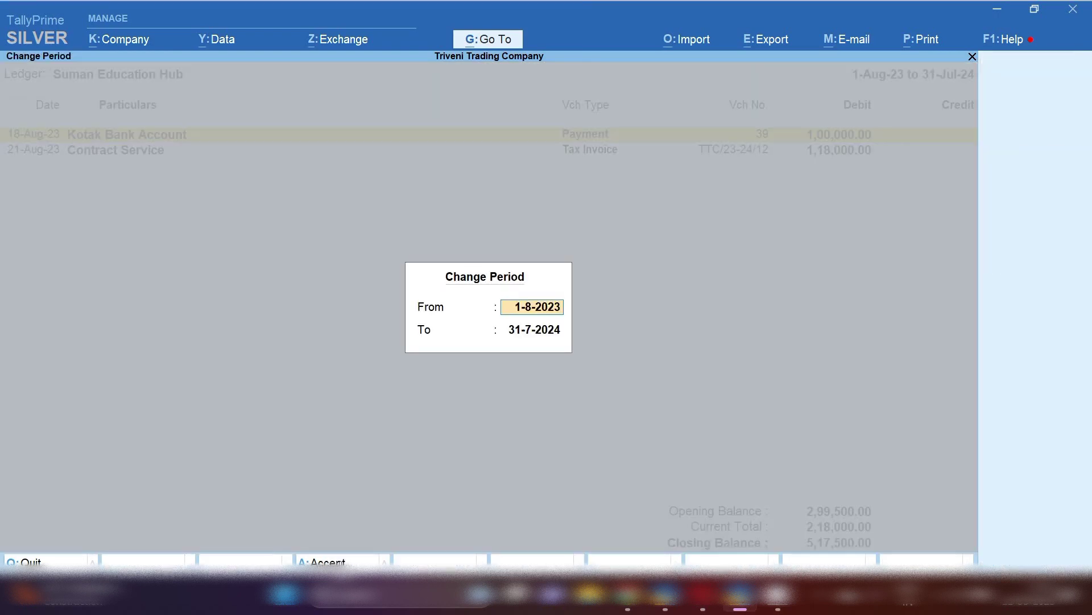
pyautogui.press('BackSpace')
pyautogui.press('Return')
pyautogui.press('Return')
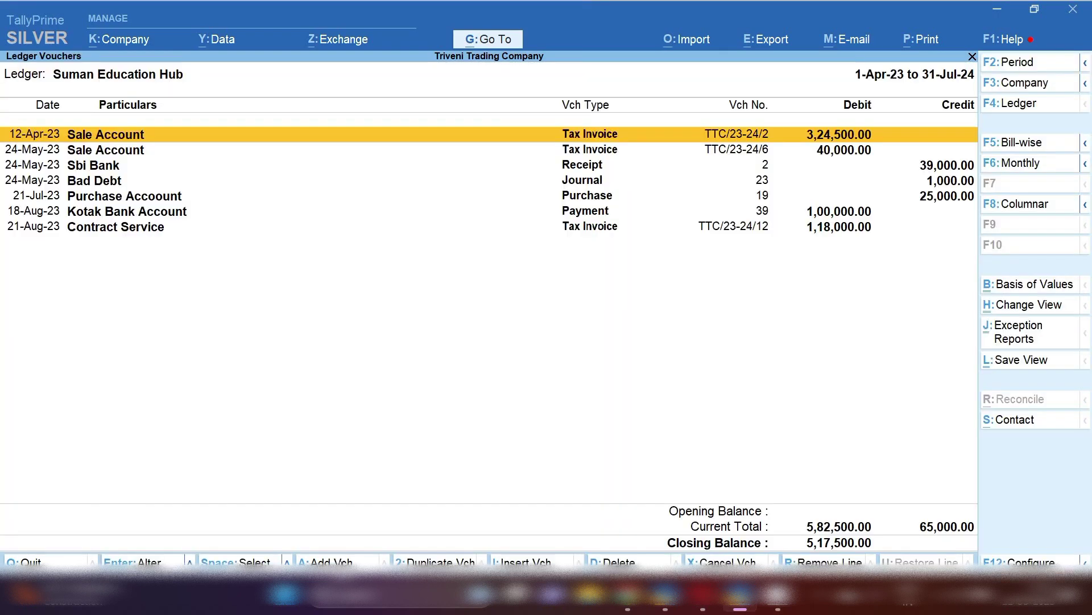
pyautogui.click(114, 227)
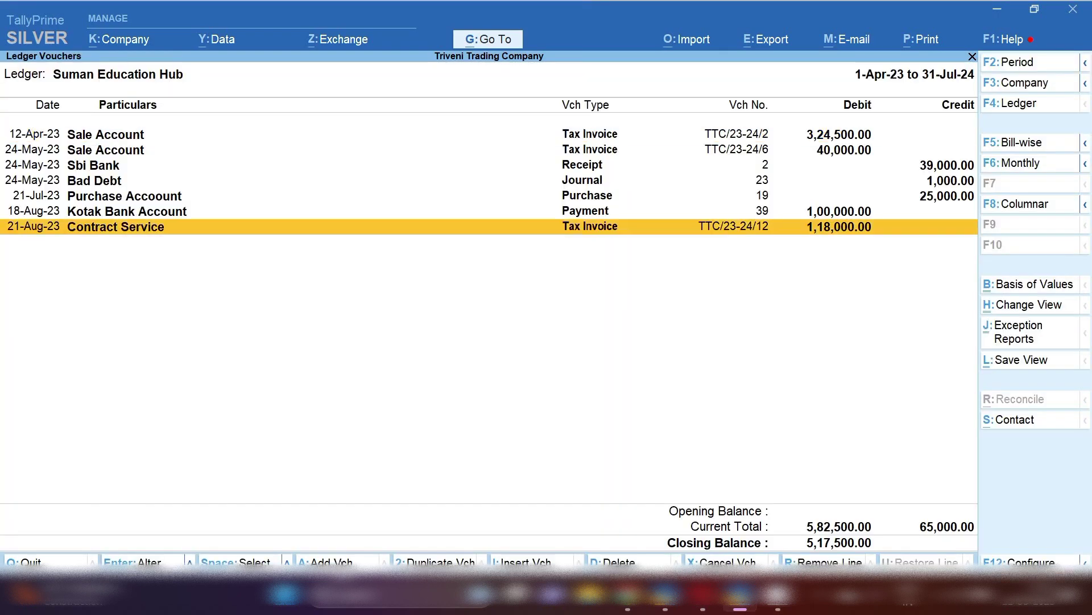
pyautogui.press('Return')
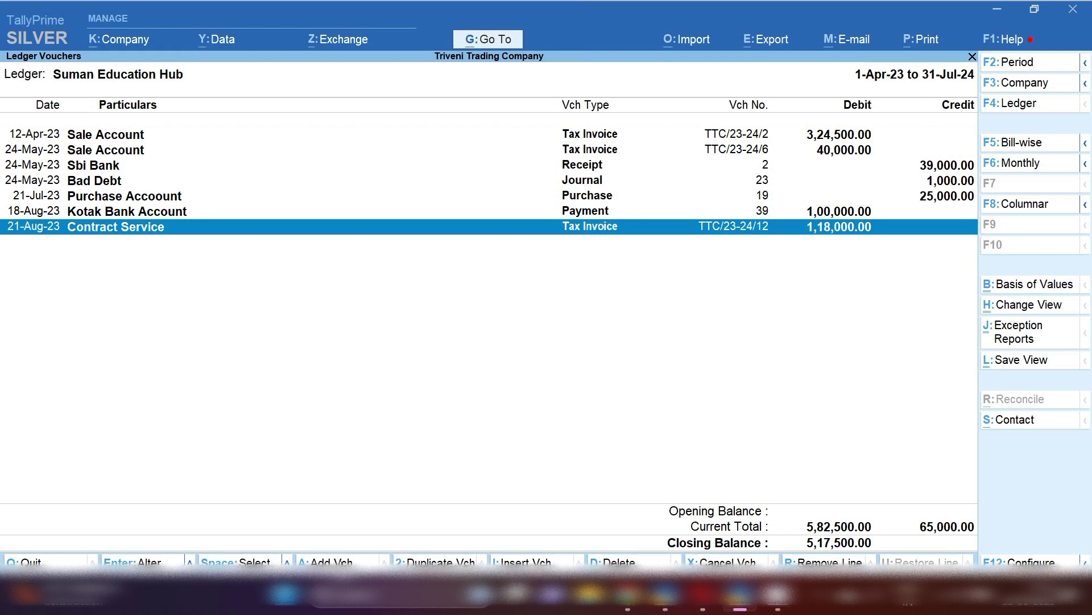
pyautogui.press('Return')
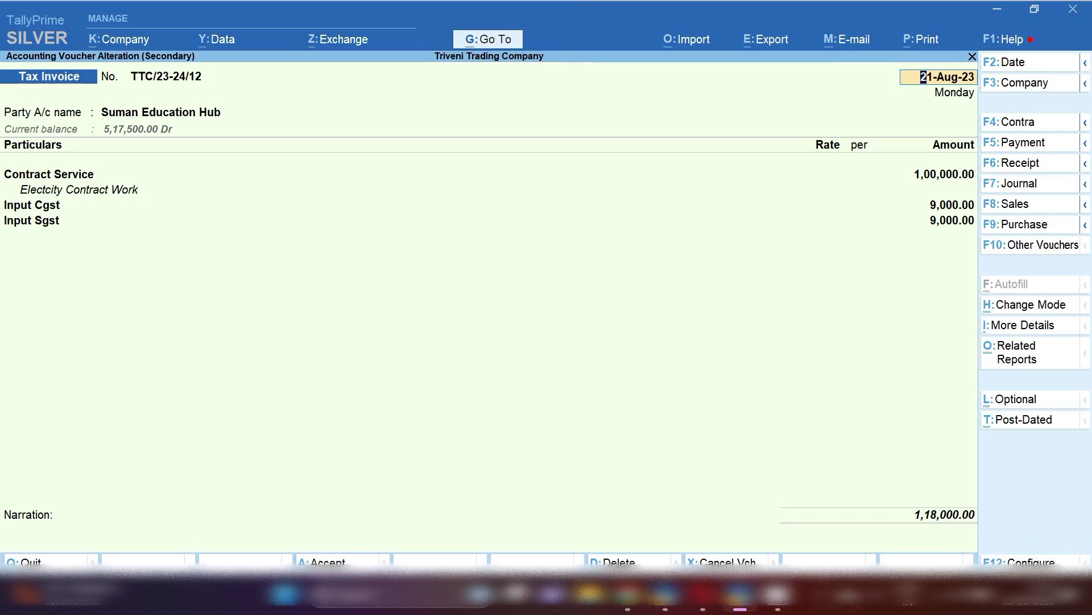
# Accept the invoice and reopen Suman Education Hub's ledger showing the 1,18,000 invoice
pyautogui.click(822, 601)
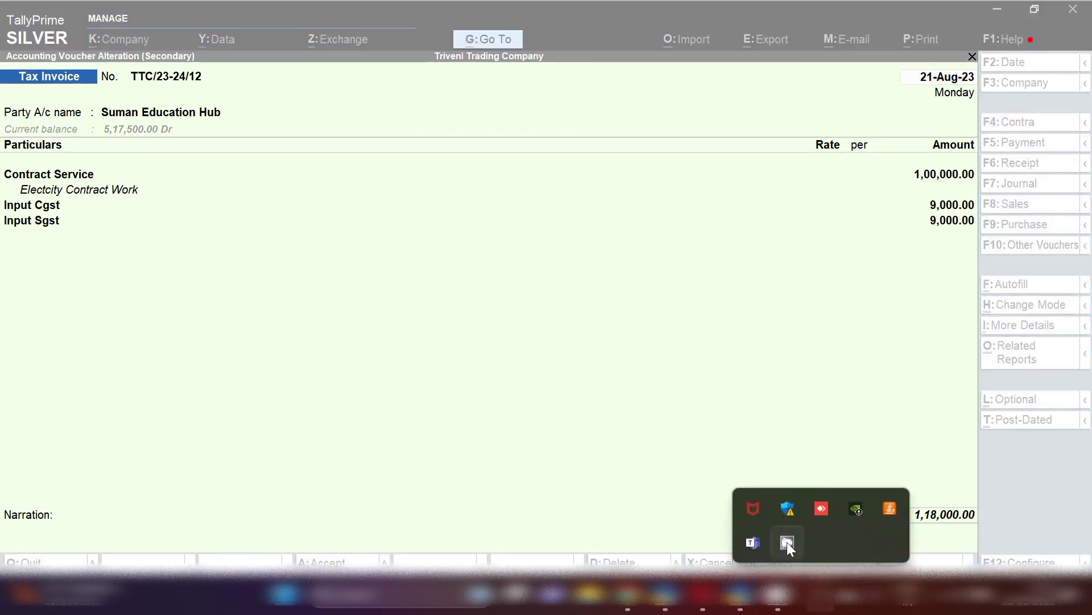
pyautogui.rightClick(787, 542)
pyautogui.click(828, 484)
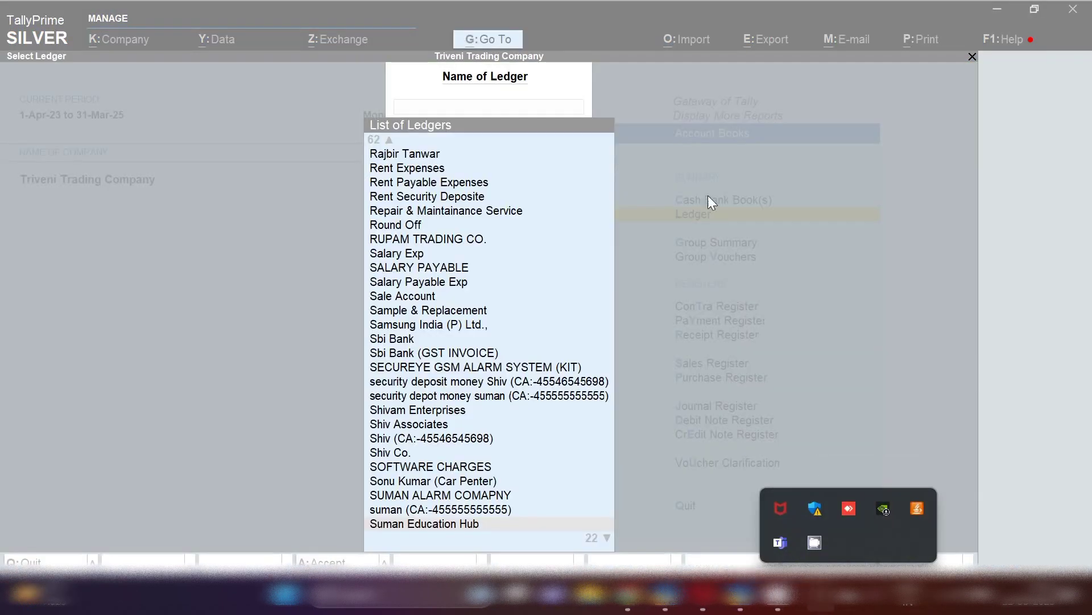
pyautogui.click(468, 119)
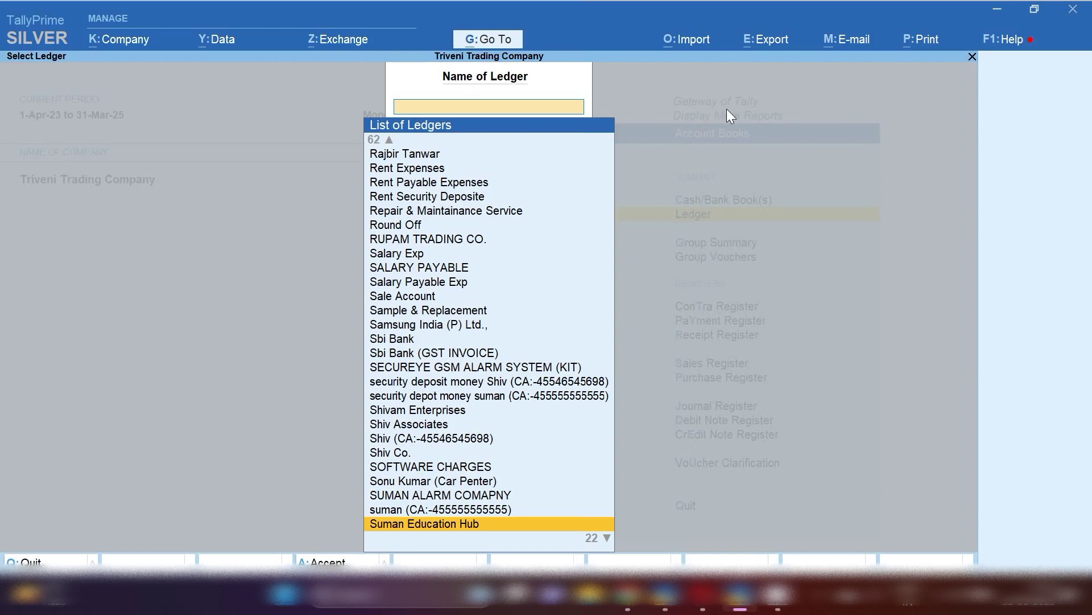
pyautogui.write('Sum')
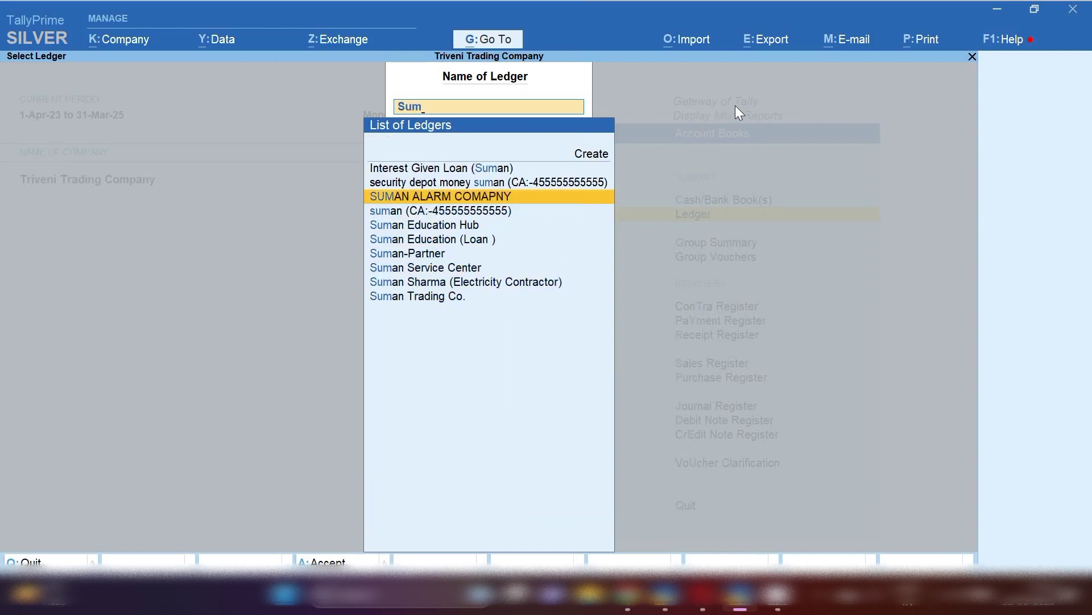
pyautogui.press('Down')
pyautogui.press('Down')
pyautogui.press('Return')
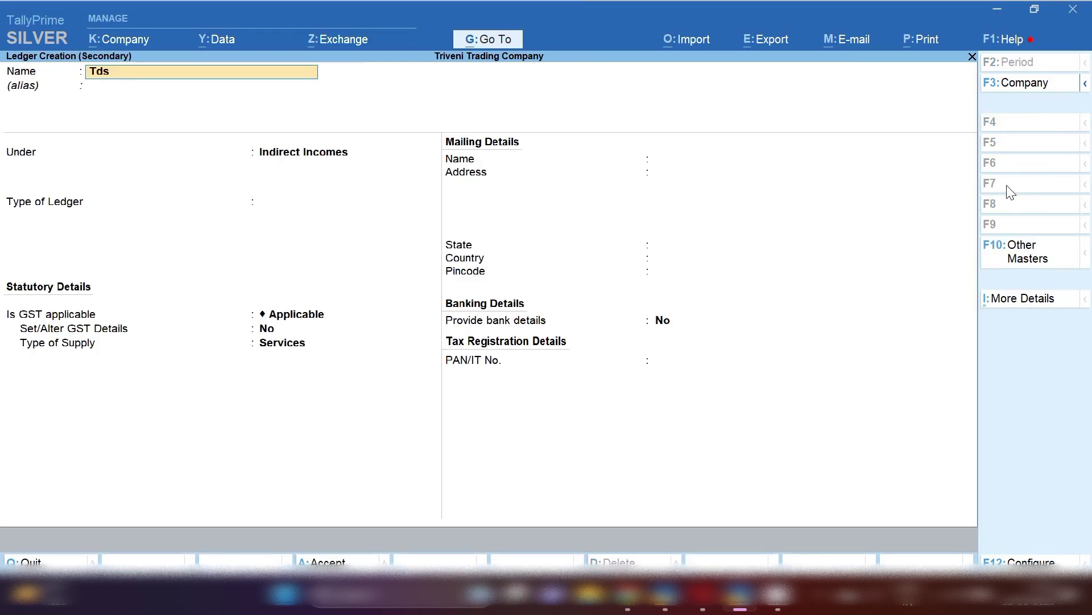
# Save a new ledger 'Tds Receivable on Contracter (194C)' grouped under Current Assets
pyautogui.write('Receivable')
pyautogui.press('BackSpace')
pyautogui.write('on Contrac')
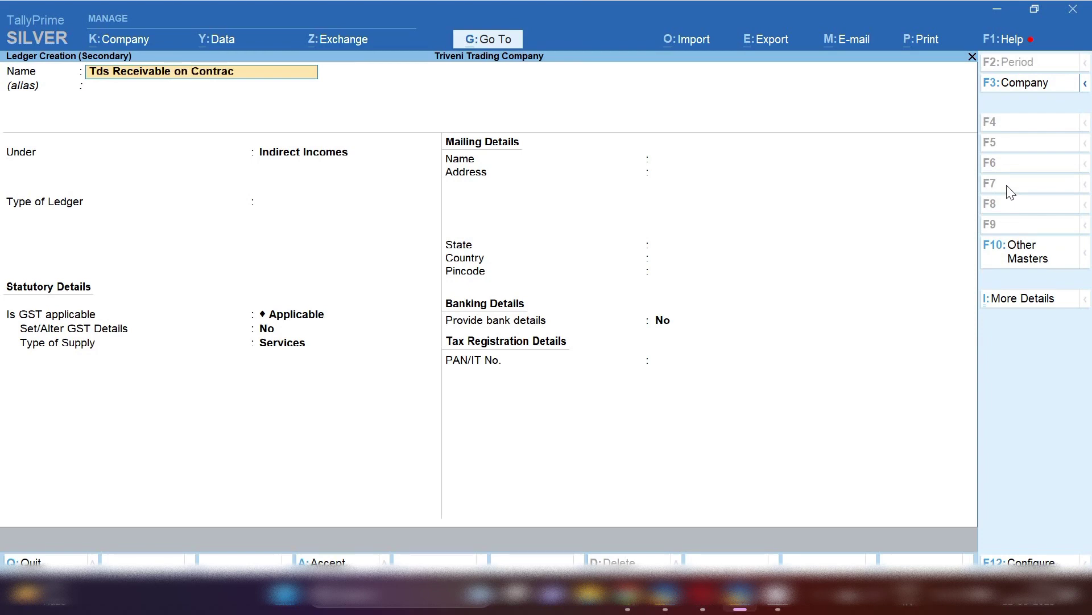
pyautogui.write('ter (194C)')
pyautogui.press('Return')
pyautogui.write('Cur')
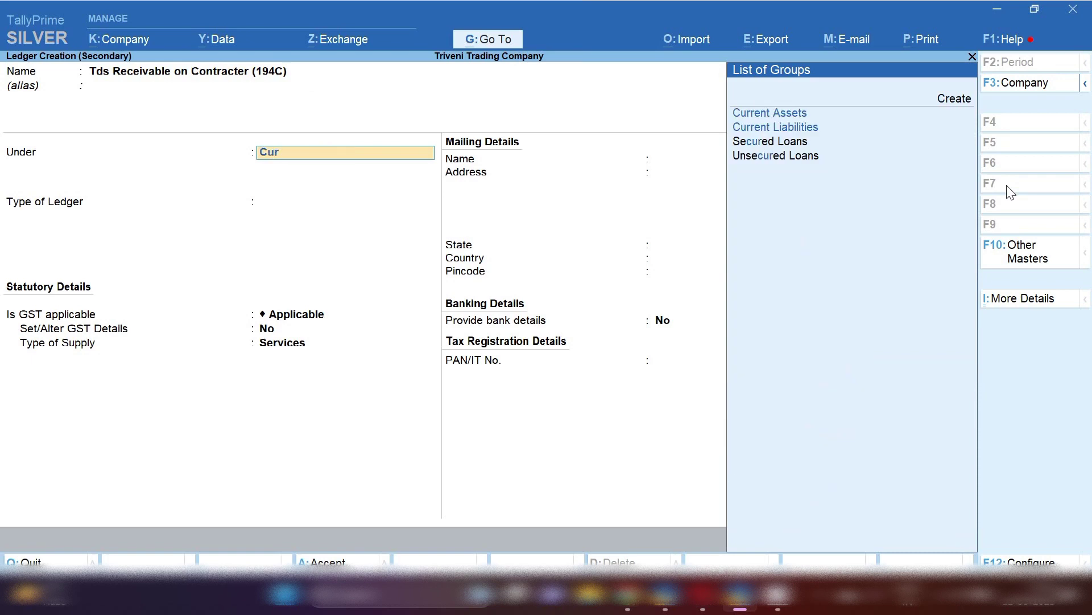
pyautogui.write('e')
pyautogui.press('BackSpace')
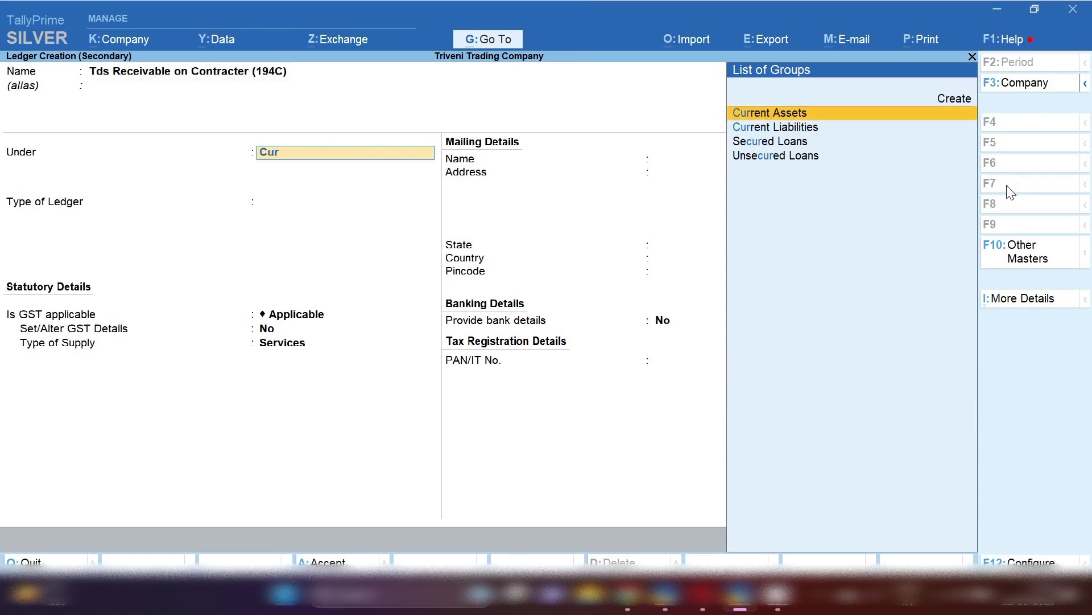
pyautogui.press('Return')
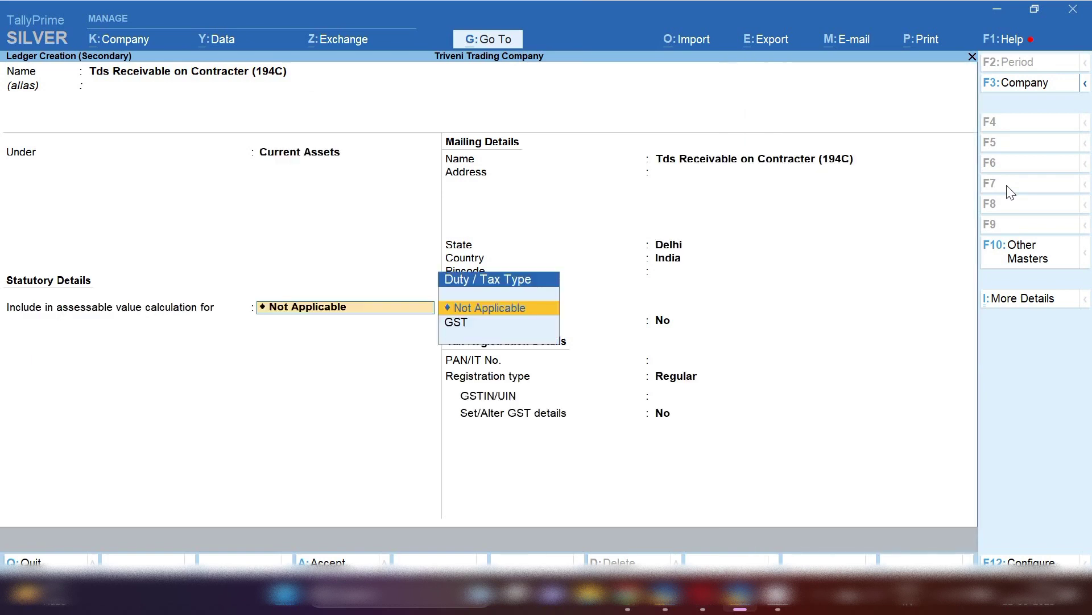
pyautogui.hotkey('ctrl', 'a')
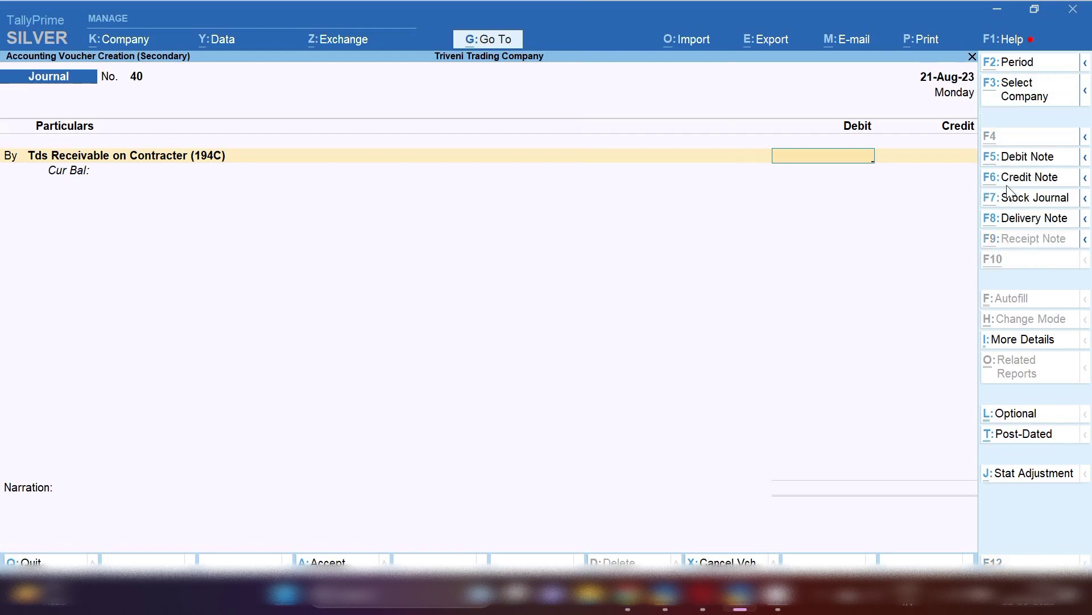
# Debit 2,000 (100000/100*2 via the calculator) to Tds Receivable on Contracter (194C) in Journal No. 40
pyautogui.hotkey('ctrl', 'n')
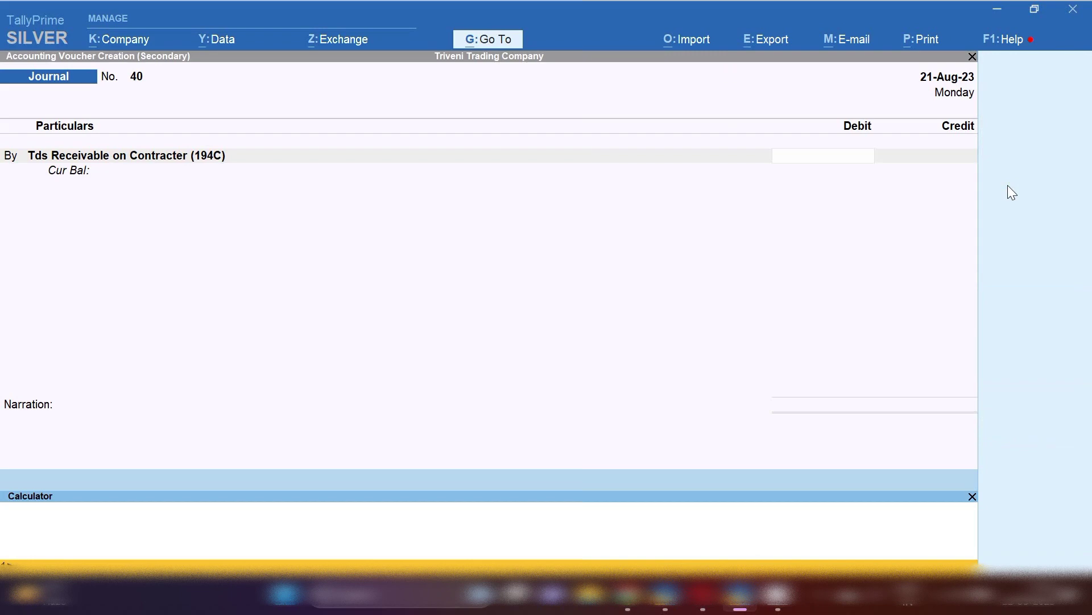
pyautogui.write('100000/100')
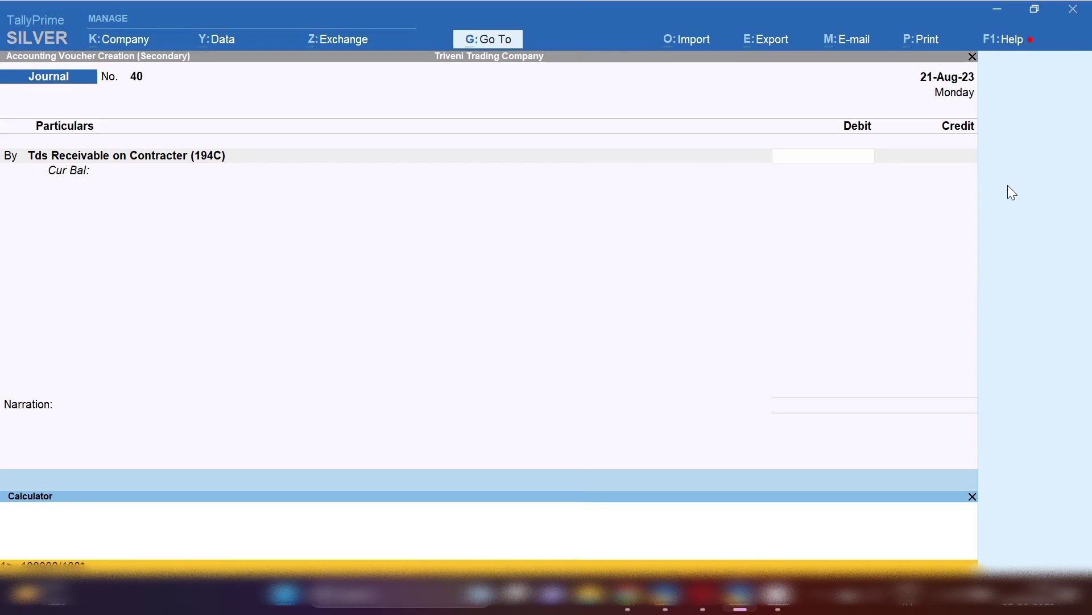
pyautogui.write('*2')
pyautogui.press('Return')
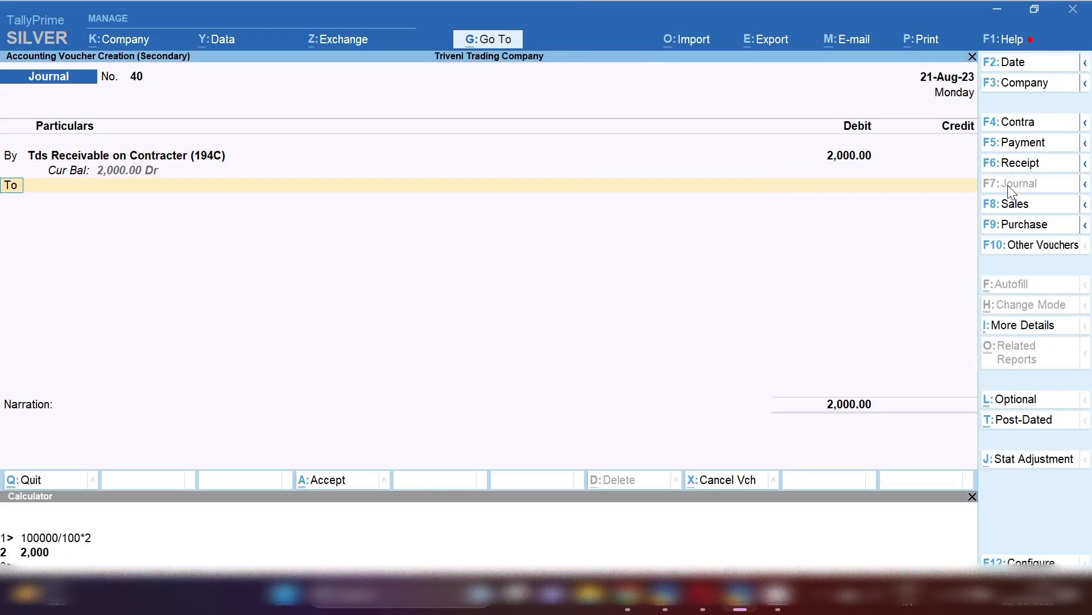
pyautogui.click(973, 497)
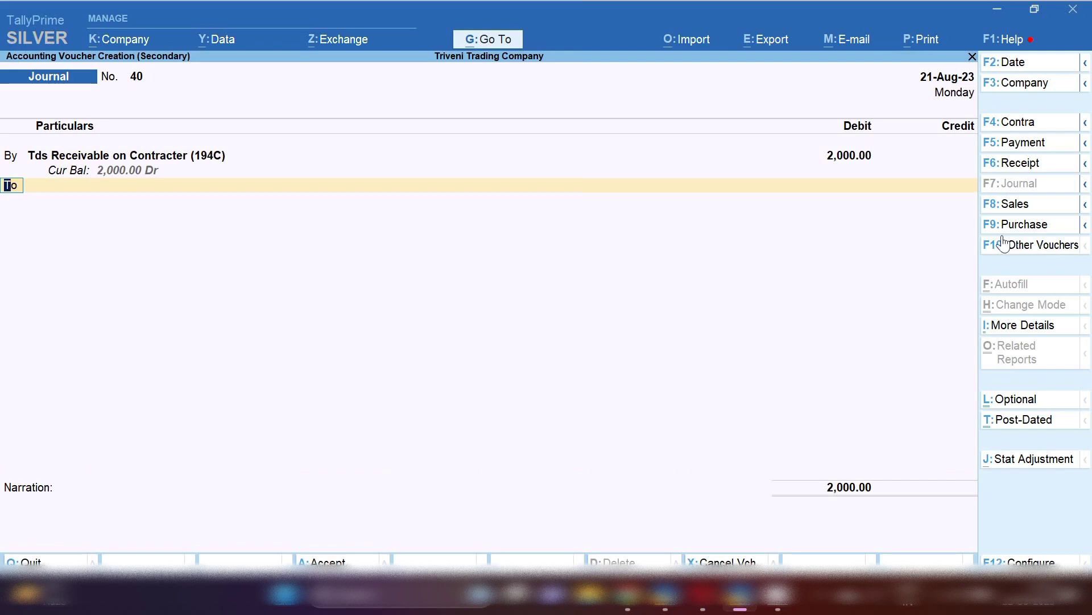
pyautogui.press('Return')
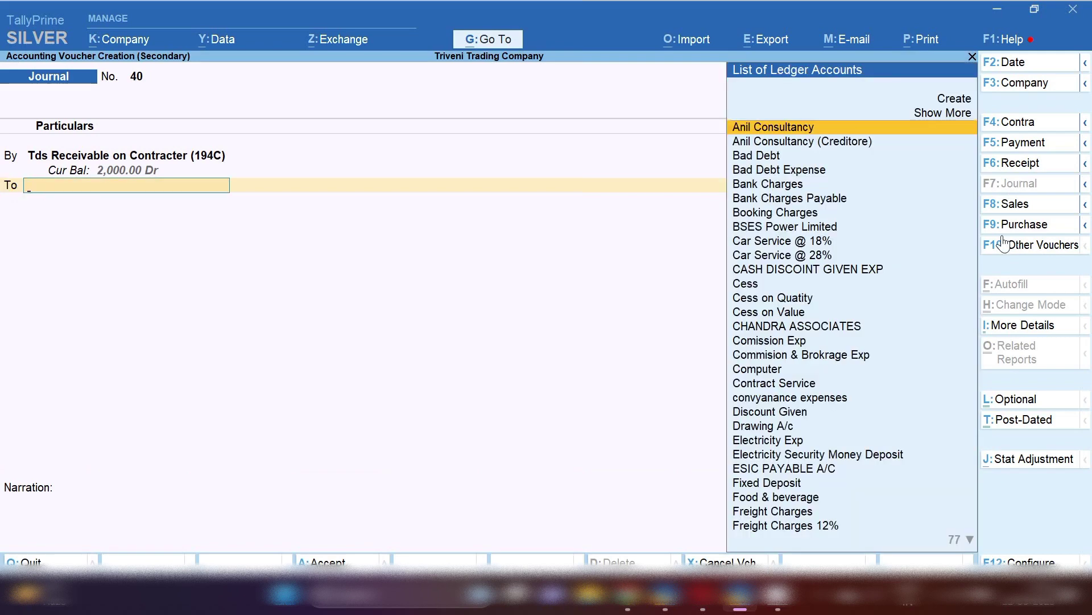